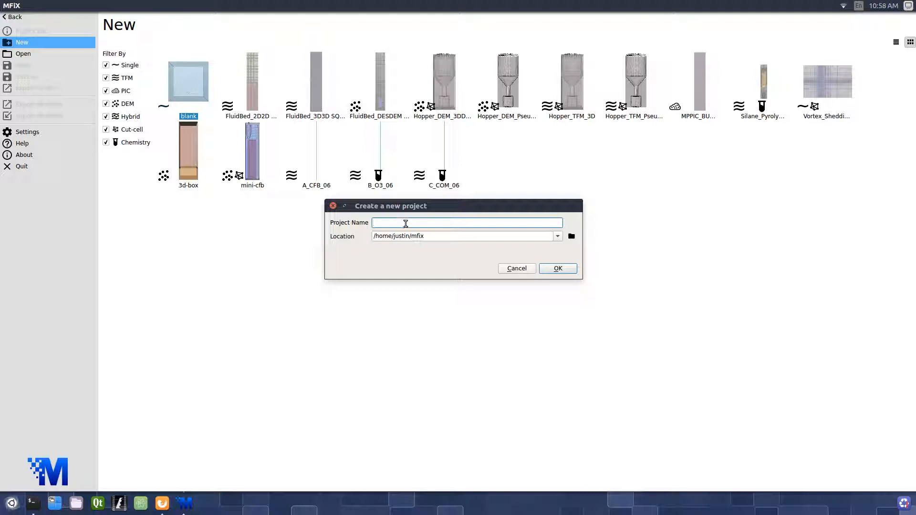
# Create a new blank project named 3dhopper in the Desktop folder.
pyautogui.write('3dhopper')
pyautogui.click(556, 237)
pyautogui.click(530, 258)
pyautogui.click(557, 268)
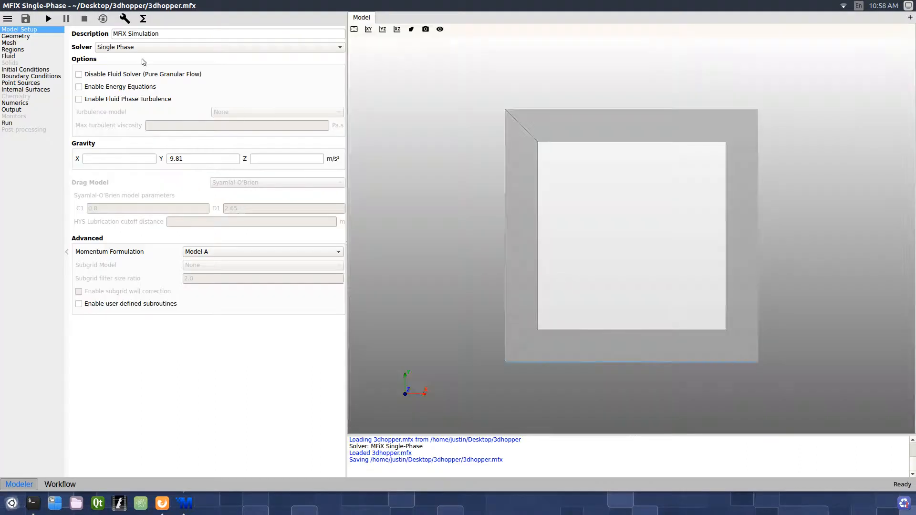
# Set the description to "3d hopper" and choose the Discrete Element Model (MFiX-DEM) solver with the fluid solver disabled.
pyautogui.moveTo(170, 31); pyautogui.dragTo(58, 30)
pyautogui.write('3d hopper')
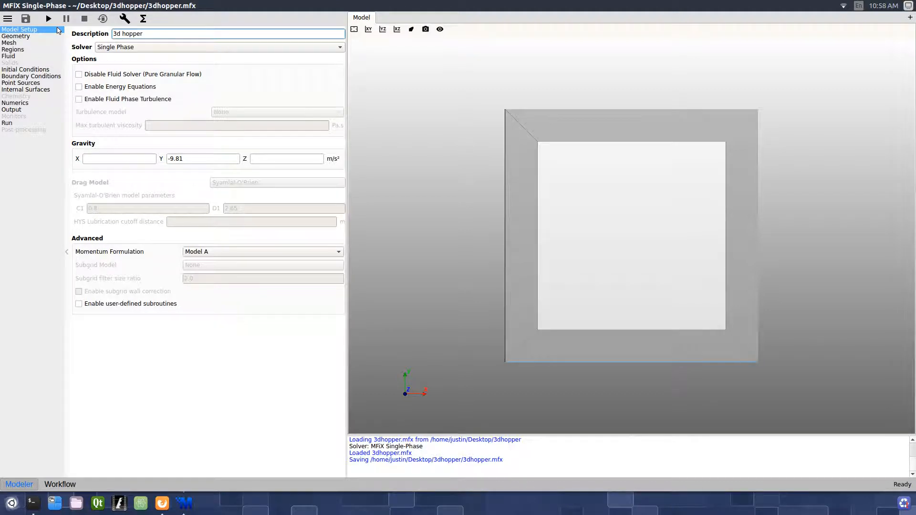
pyautogui.click(116, 47)
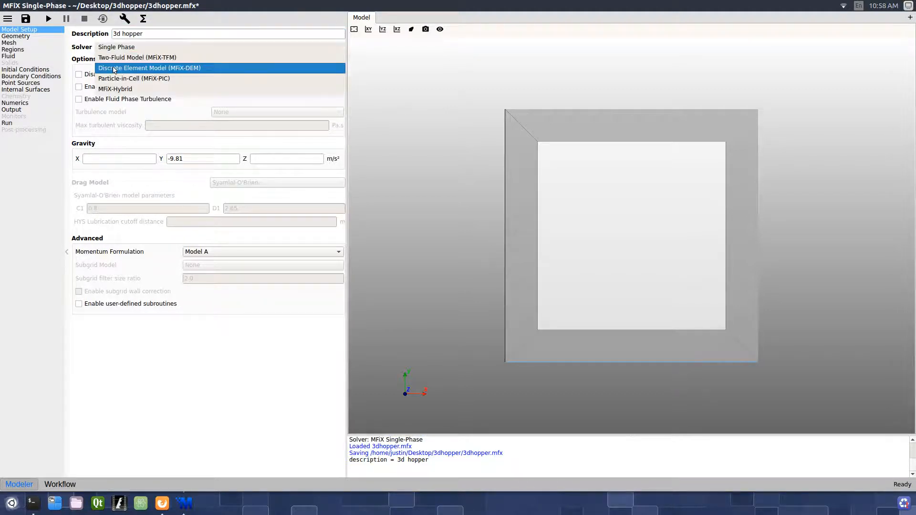
pyautogui.click(115, 70)
pyautogui.click(110, 75)
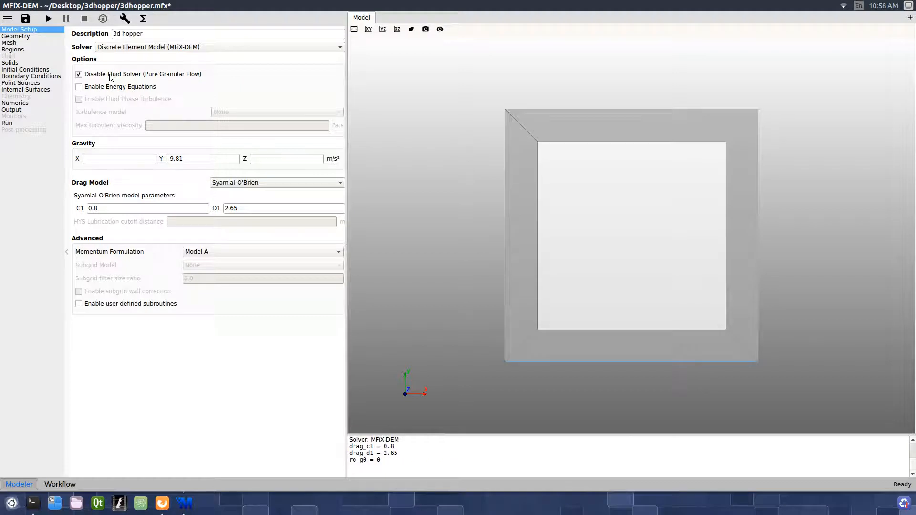
# Add a hopper to the geometry with the hopper wizard's default dimensions and autosize the domain extents around it.
pyautogui.click(49, 37)
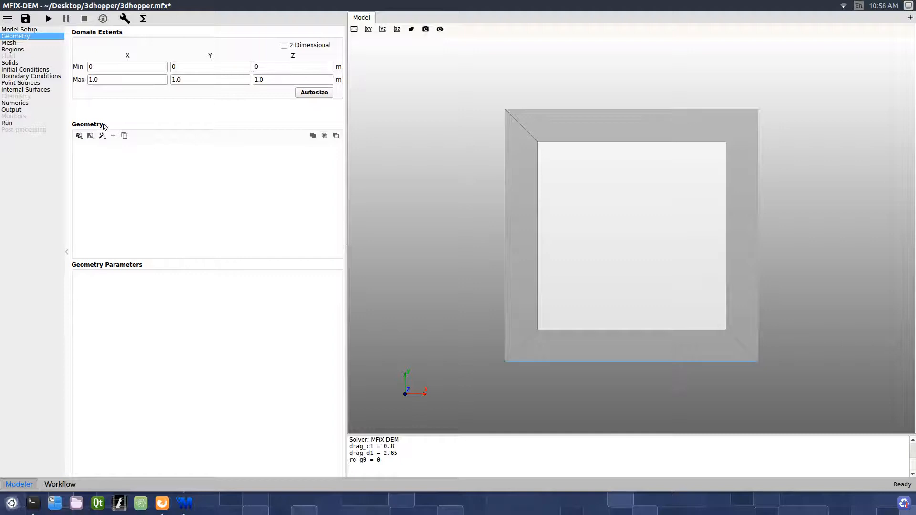
pyautogui.click(103, 137)
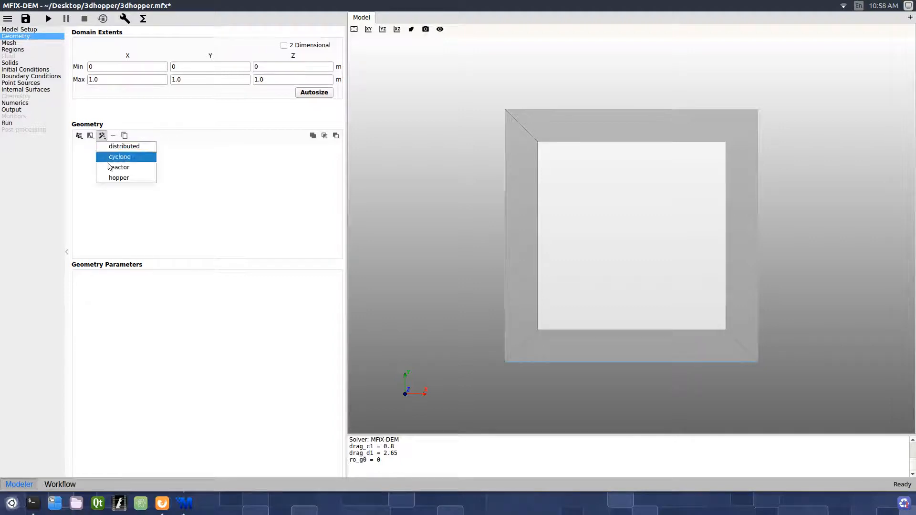
pyautogui.click(113, 178)
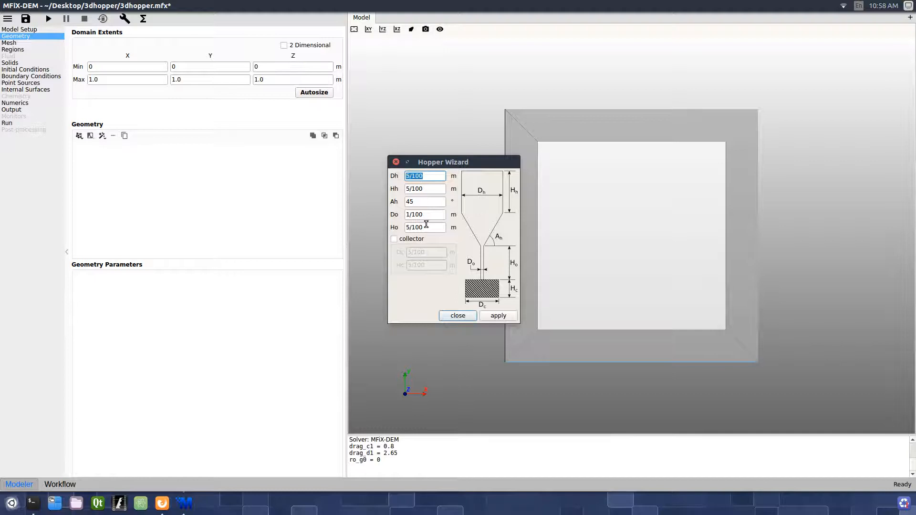
pyautogui.click(498, 315)
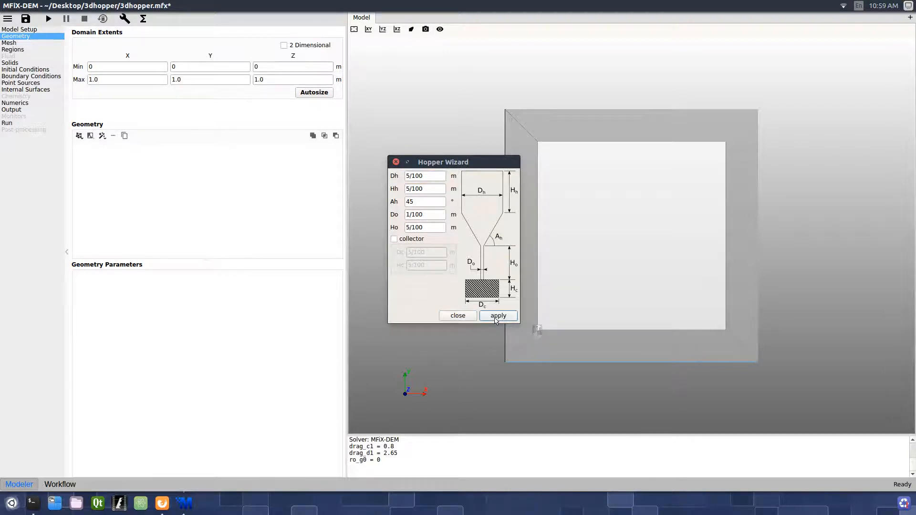
pyautogui.moveTo(513, 330); pyautogui.dragTo(538, 340)
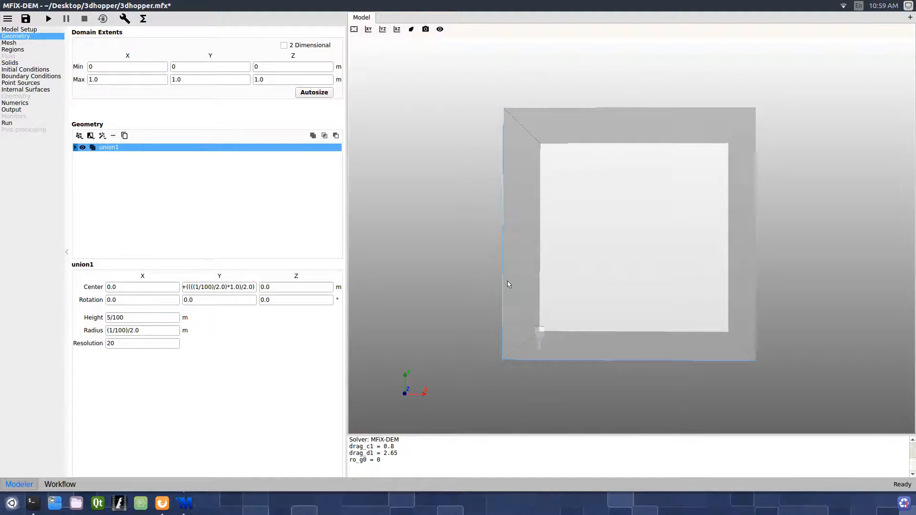
pyautogui.click(325, 94)
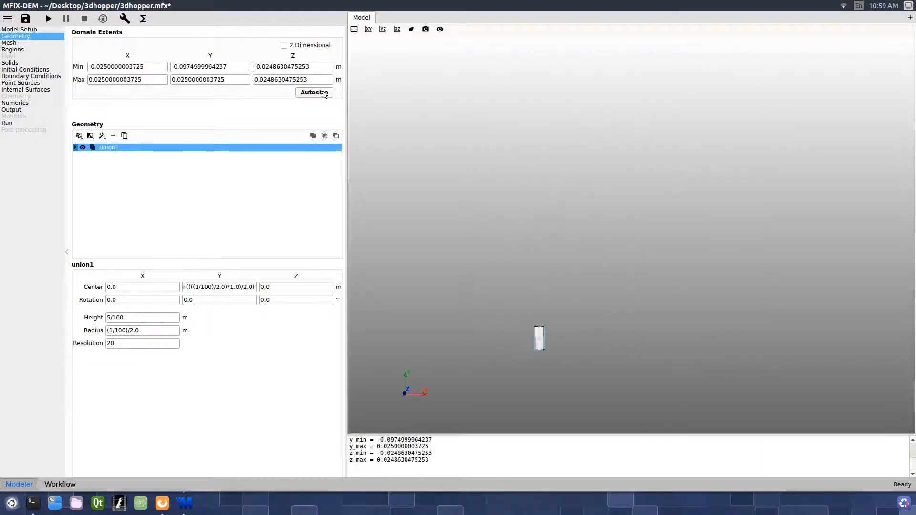
# Examine the hopper geometry in 3D and the parameters of its nested union, hopper and cone parts.
pyautogui.click(355, 30)
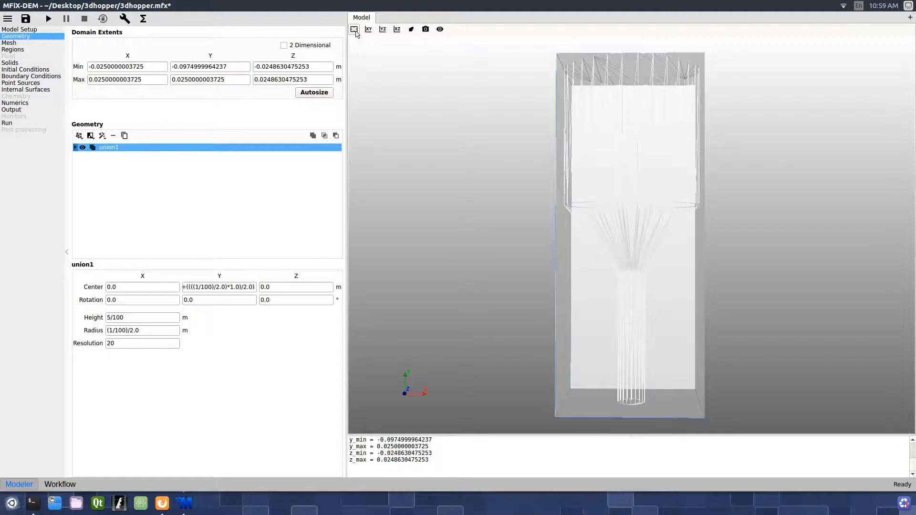
pyautogui.moveTo(563, 258); pyautogui.dragTo(514, 305)
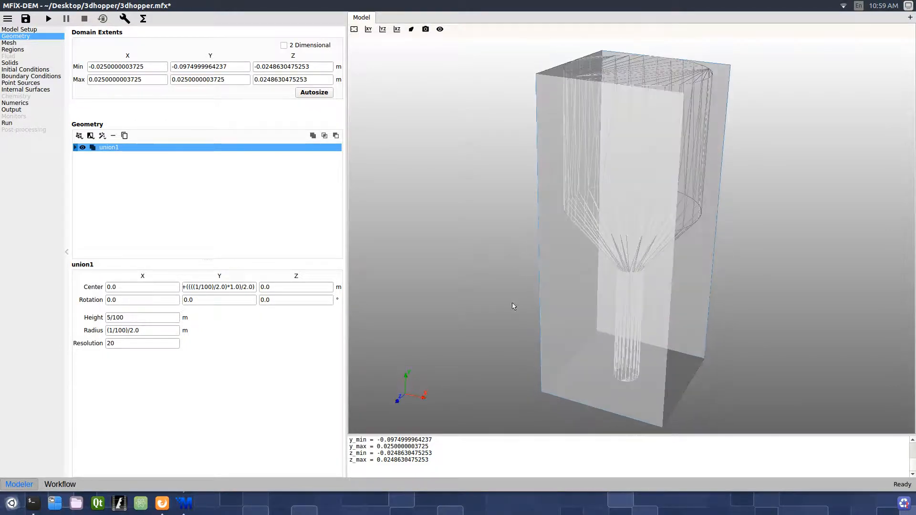
pyautogui.click(75, 147)
pyautogui.click(80, 162)
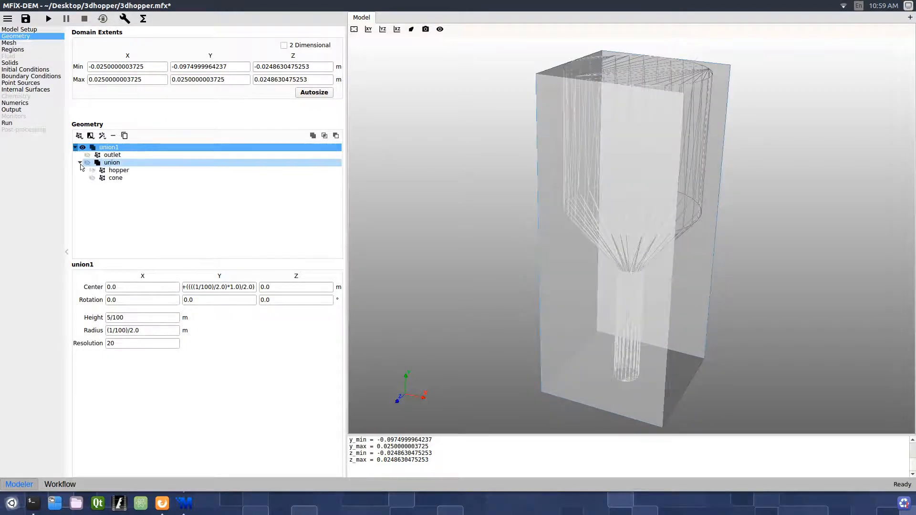
pyautogui.click(111, 163)
pyautogui.click(115, 172)
pyautogui.click(116, 178)
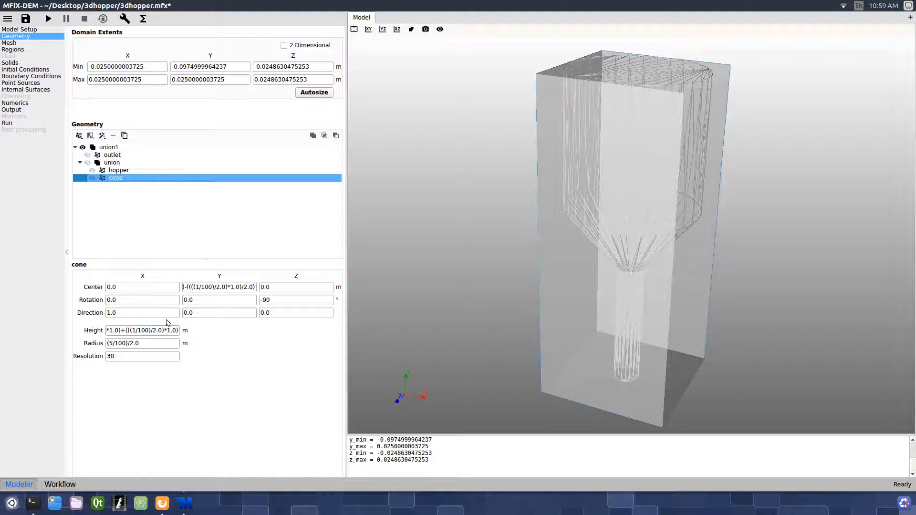
# Set the uniform background mesh to 10 cells in X, 25 in Y and 10 in Z.
pyautogui.click(32, 43)
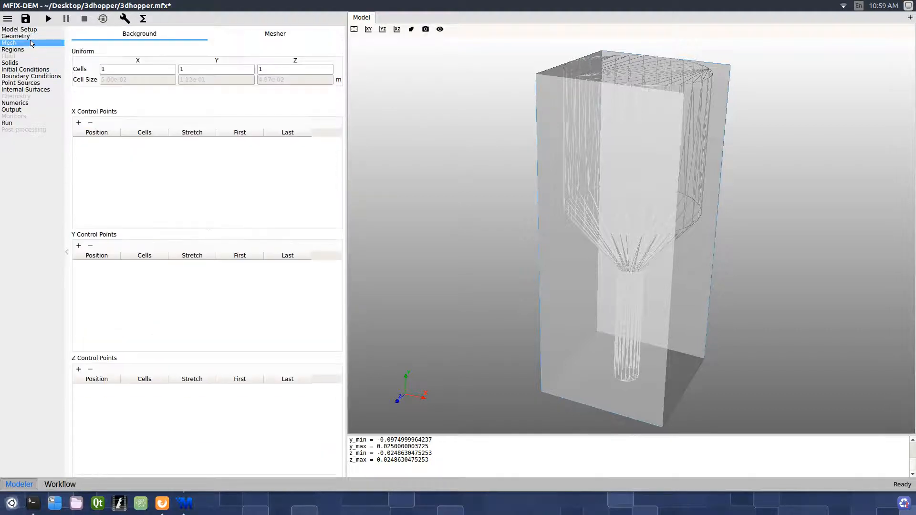
pyautogui.click(109, 66)
pyautogui.write('0')
pyautogui.press('Tab')
pyautogui.write('25')
pyautogui.click(275, 67)
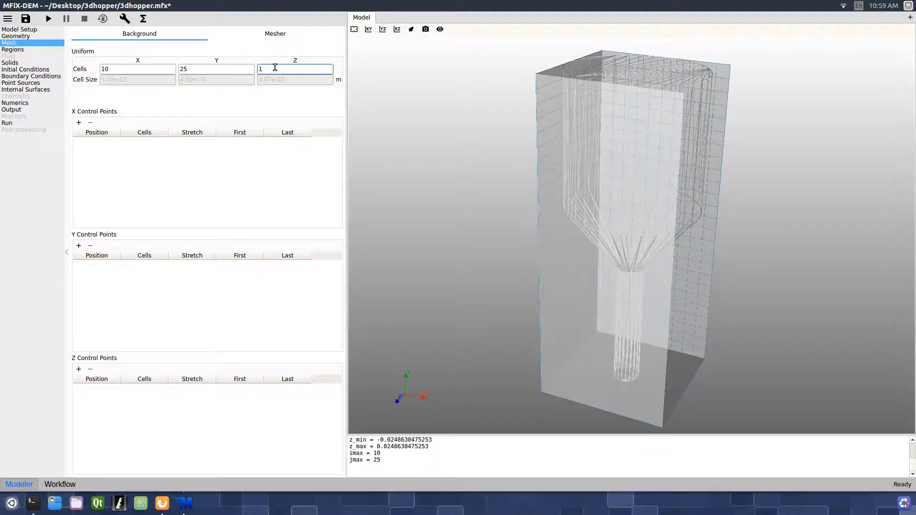
pyautogui.write('0')
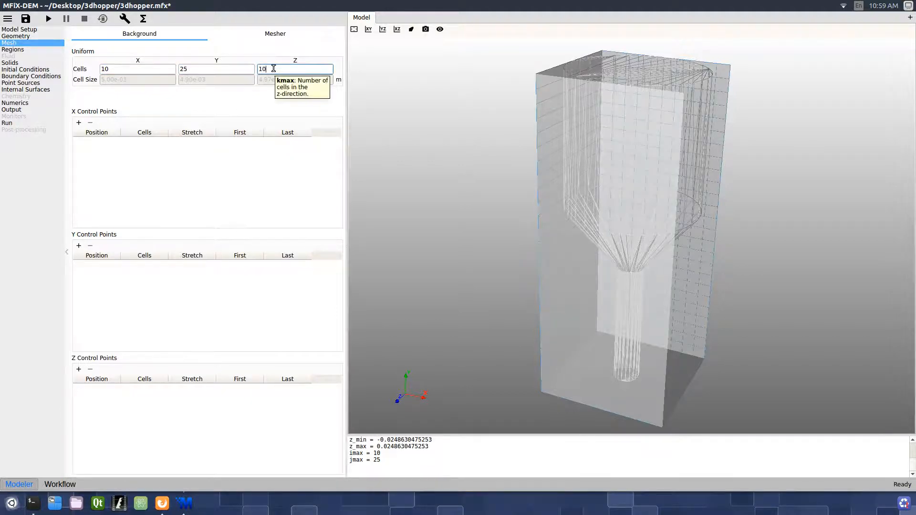
# In the mesher options, disable external flow and set allocation factor 1, facet angle tolerance 0 and max facets per cell 30.
pyautogui.click(270, 36)
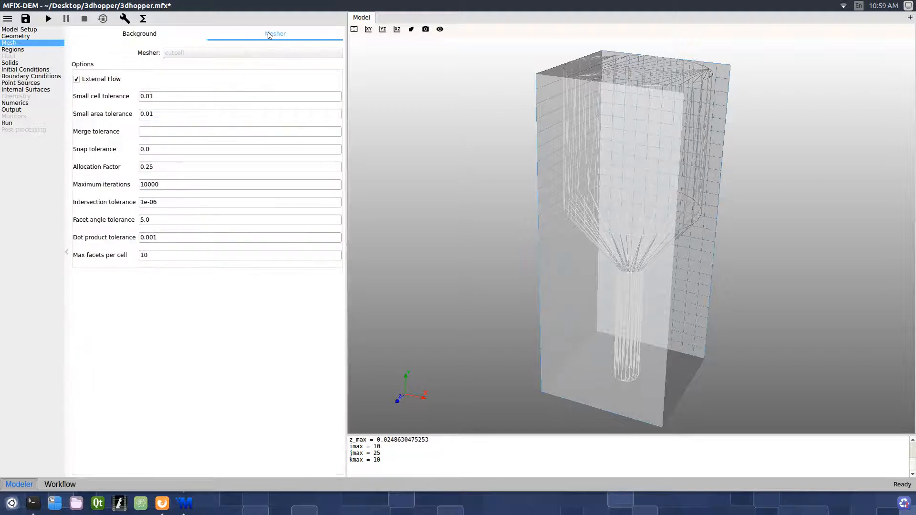
pyautogui.click(108, 80)
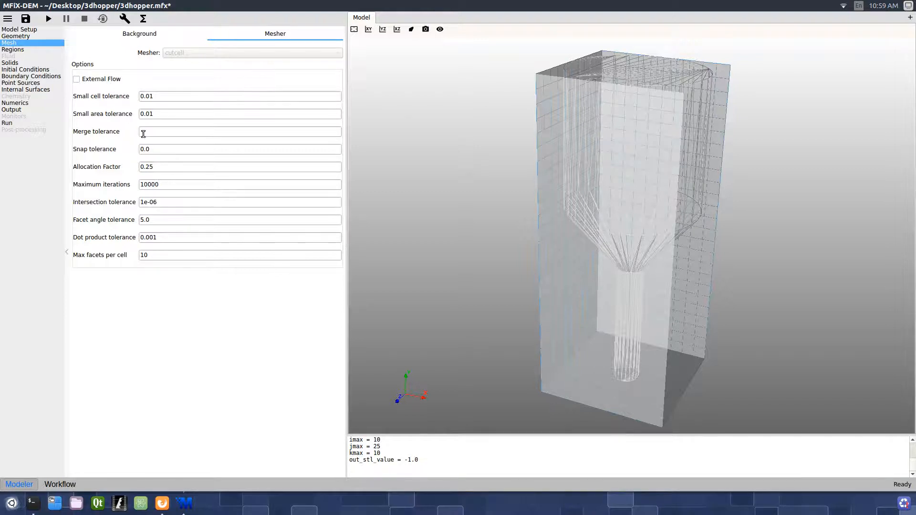
pyautogui.moveTo(161, 166); pyautogui.dragTo(129, 168)
pyautogui.write('1')
pyautogui.moveTo(157, 219); pyautogui.dragTo(132, 222)
pyautogui.write('0')
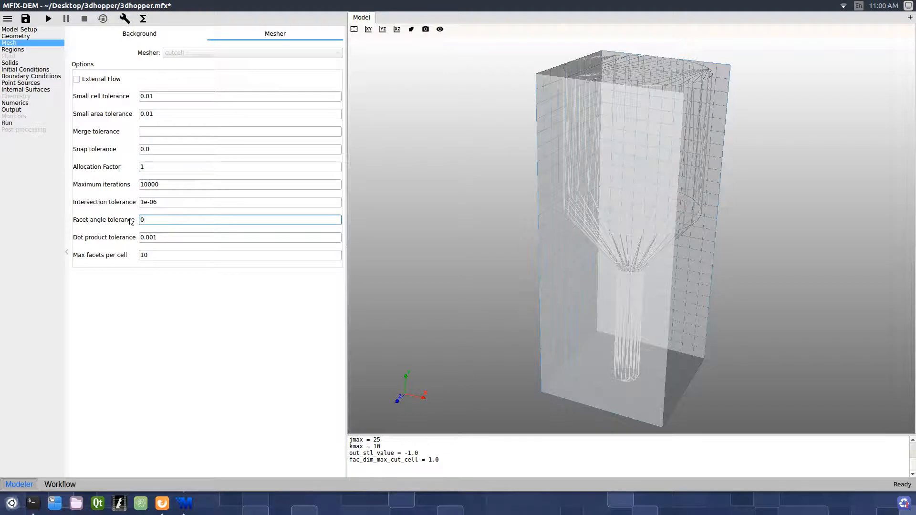
pyautogui.click(153, 255)
pyautogui.moveTo(155, 255); pyautogui.dragTo(139, 255)
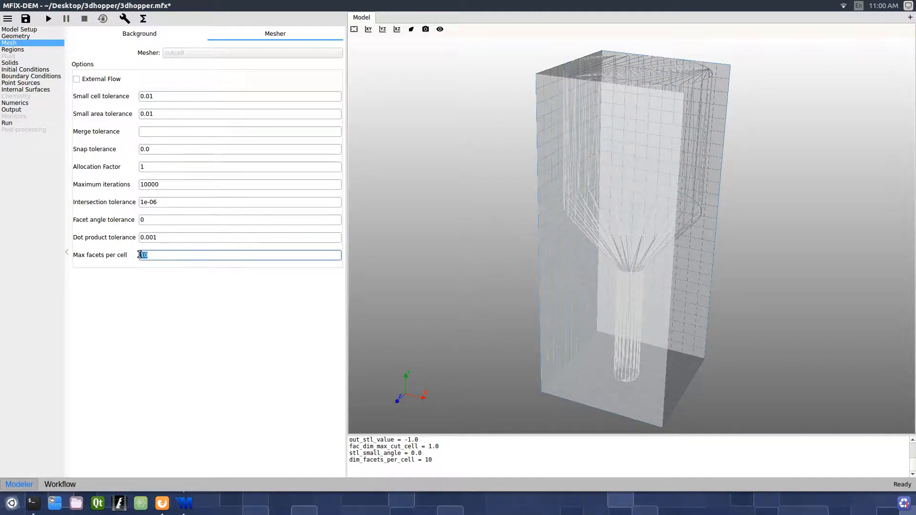
pyautogui.press('Return')
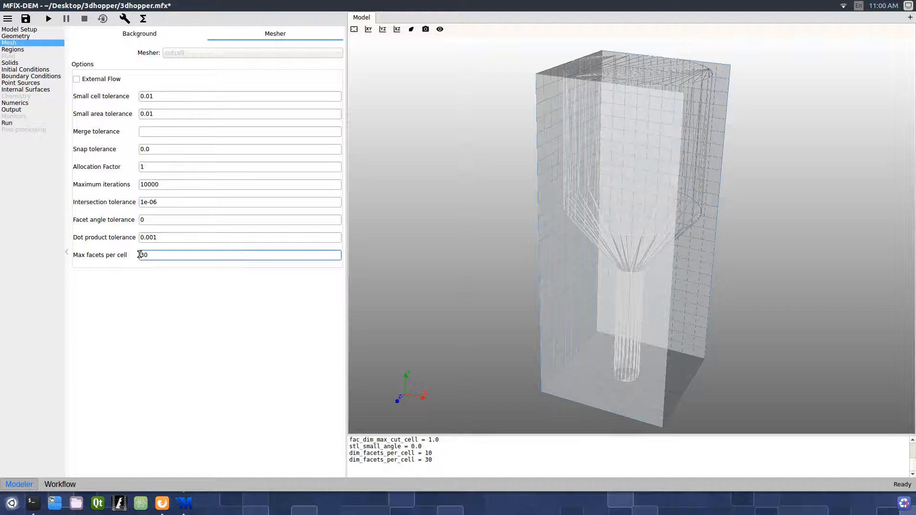
# Add a region covering the whole domain and name it walls.
pyautogui.click(31, 50)
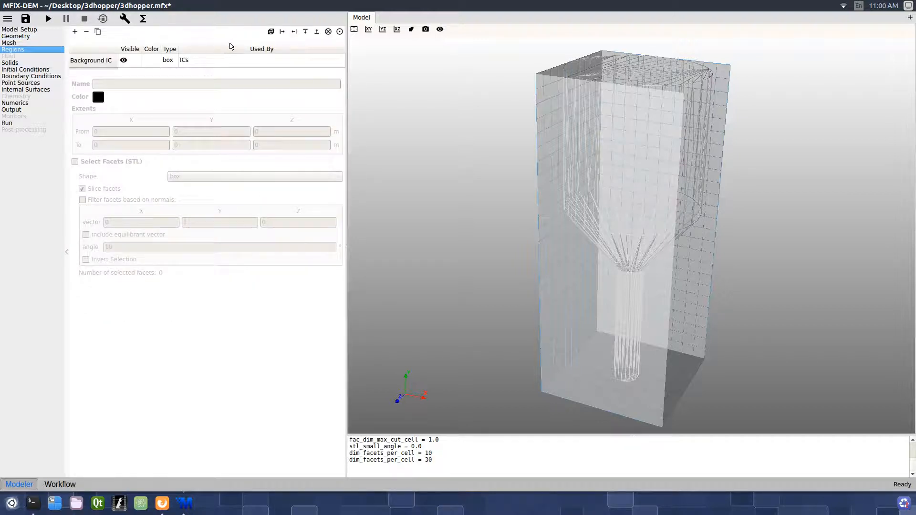
pyautogui.click(270, 31)
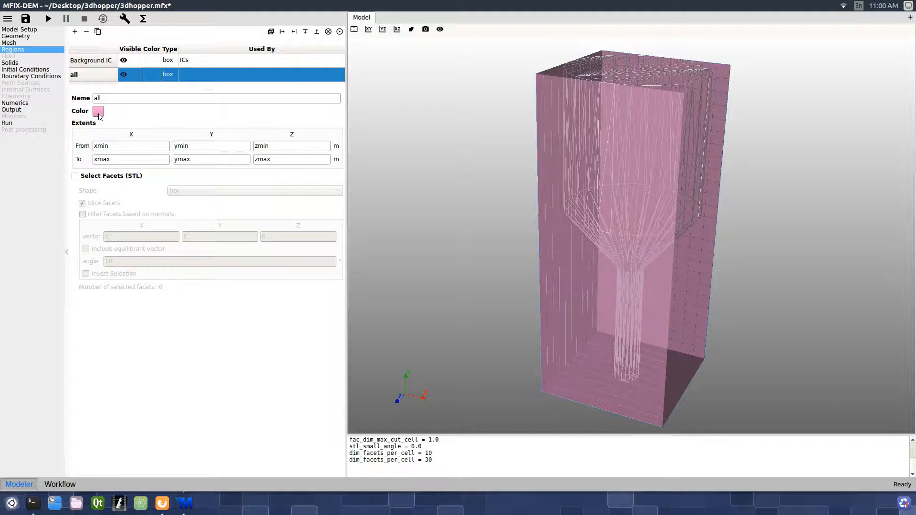
pyautogui.doubleClick(94, 98)
pyautogui.write('walls')
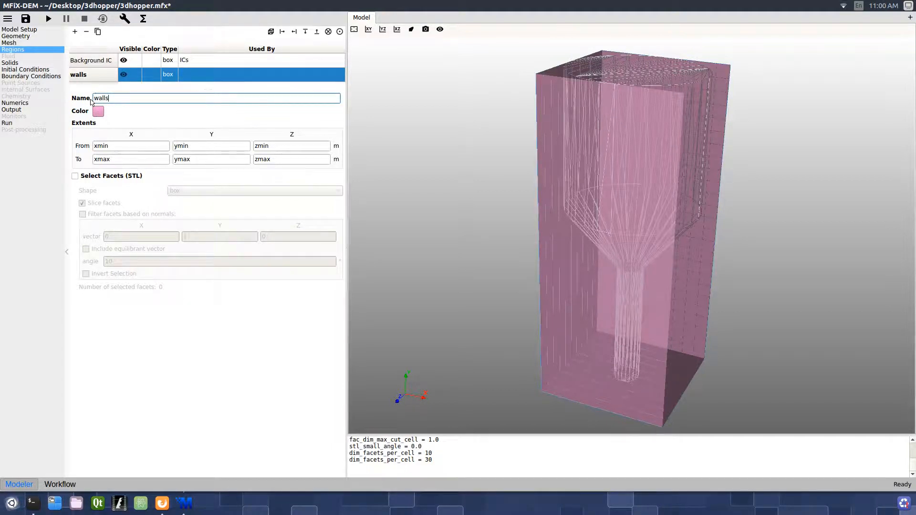
# Make the walls region select STL facets, filtered by the 0, 1, 0 normal with the equilibrant vector included and the selection inverted.
pyautogui.click(111, 176)
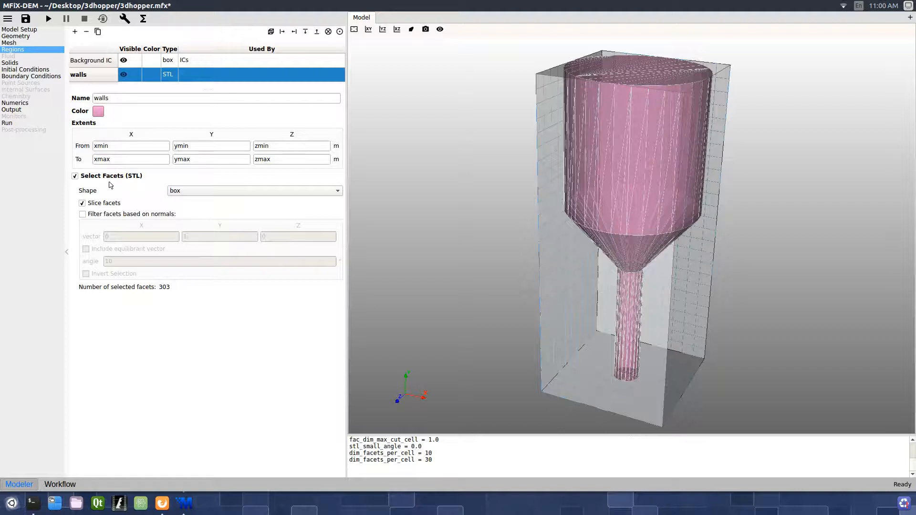
pyautogui.click(106, 219)
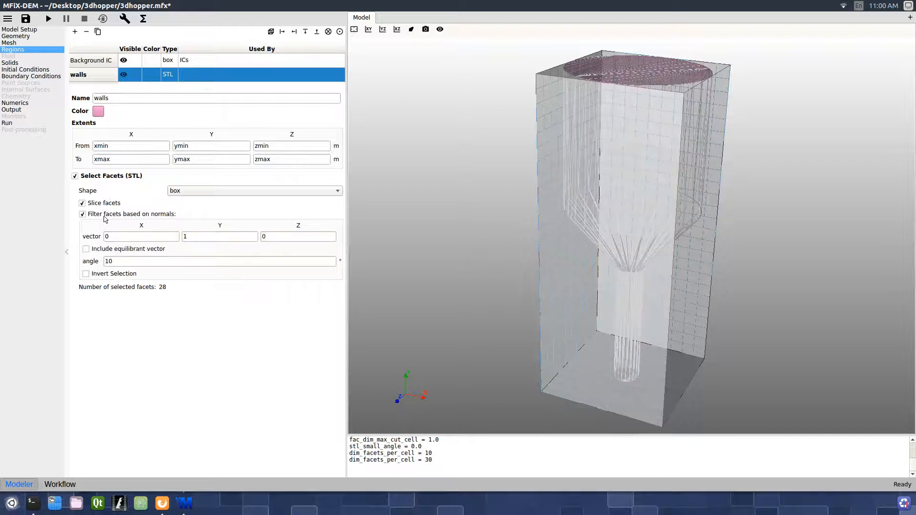
pyautogui.click(115, 251)
pyautogui.moveTo(454, 313); pyautogui.dragTo(470, 325)
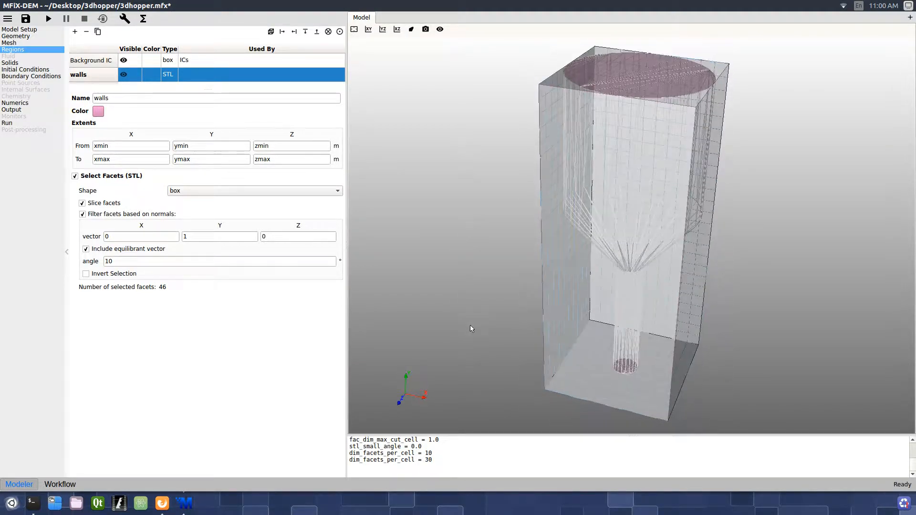
pyautogui.click(128, 275)
pyautogui.moveTo(455, 281); pyautogui.dragTo(485, 212)
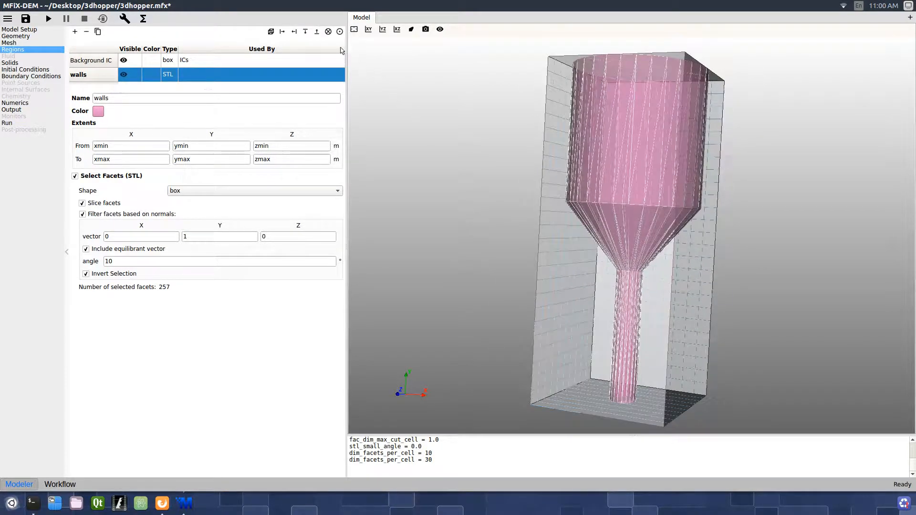
# Add a region on the domain's bottom plane and name it outlet.
pyautogui.click(317, 32)
pyautogui.doubleClick(94, 111)
pyautogui.write('b')
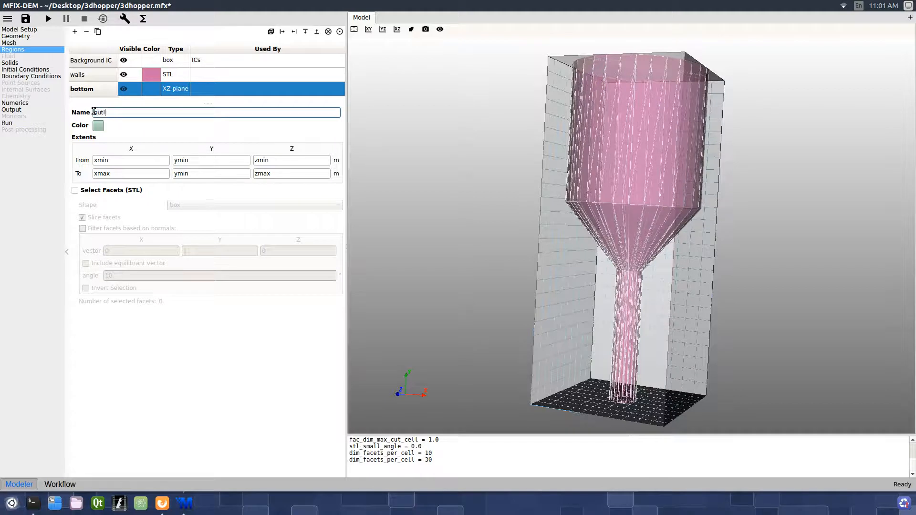
pyautogui.press('Return')
# Add another whole-domain region named solids and color it orange.
pyautogui.click(270, 31)
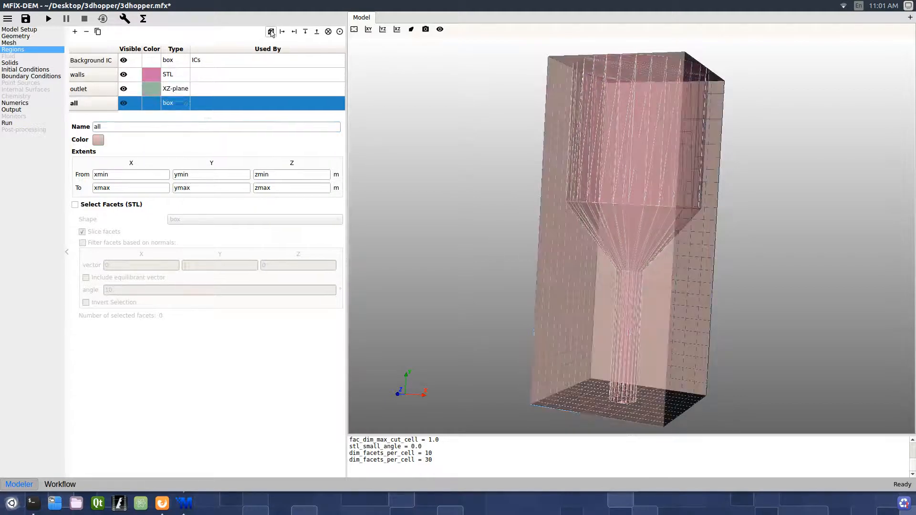
pyautogui.doubleClick(111, 126)
pyautogui.write('solids')
pyautogui.press('Return')
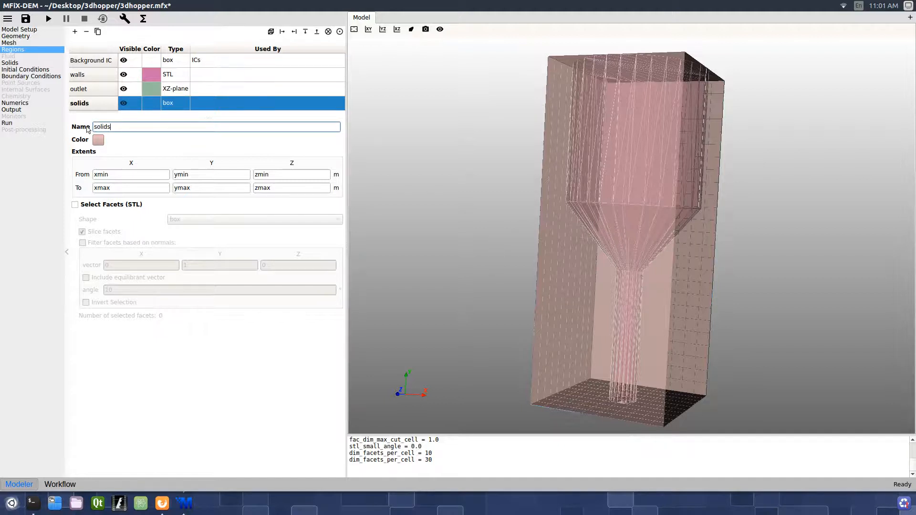
pyautogui.click(99, 140)
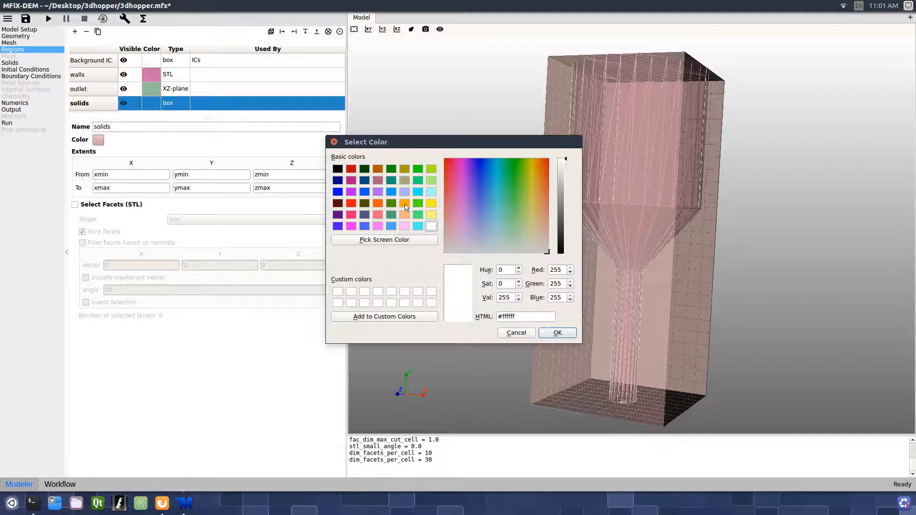
pyautogui.click(406, 205)
pyautogui.click(554, 335)
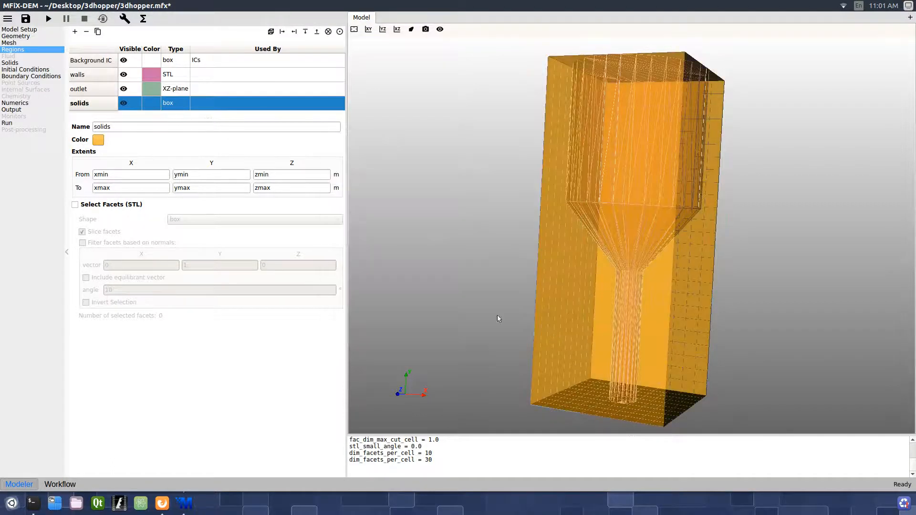
# Limit the solids region's Y extents to run from ymin/3 to 0.0.
pyautogui.click(209, 174)
pyautogui.write('/3')
pyautogui.doubleClick(209, 188)
pyautogui.write('0.0')
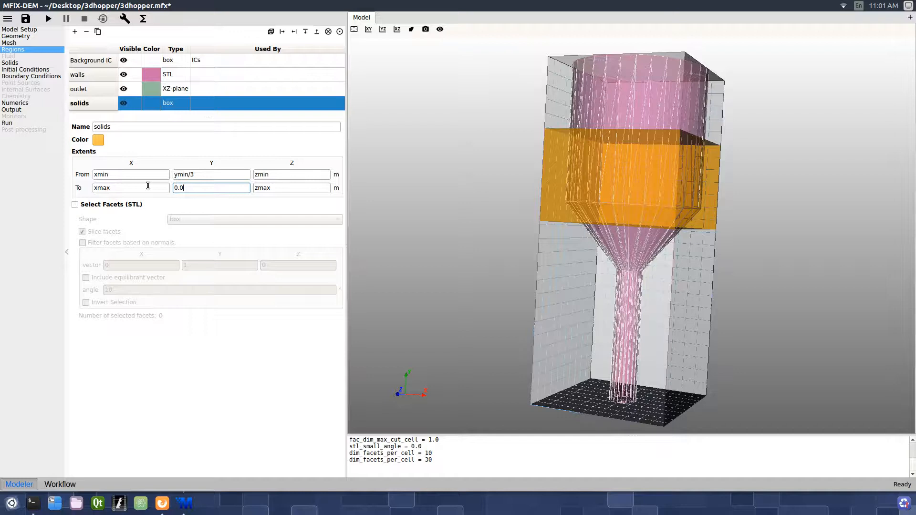
# Add a new solids material to the model and name it solids.
pyautogui.click(27, 64)
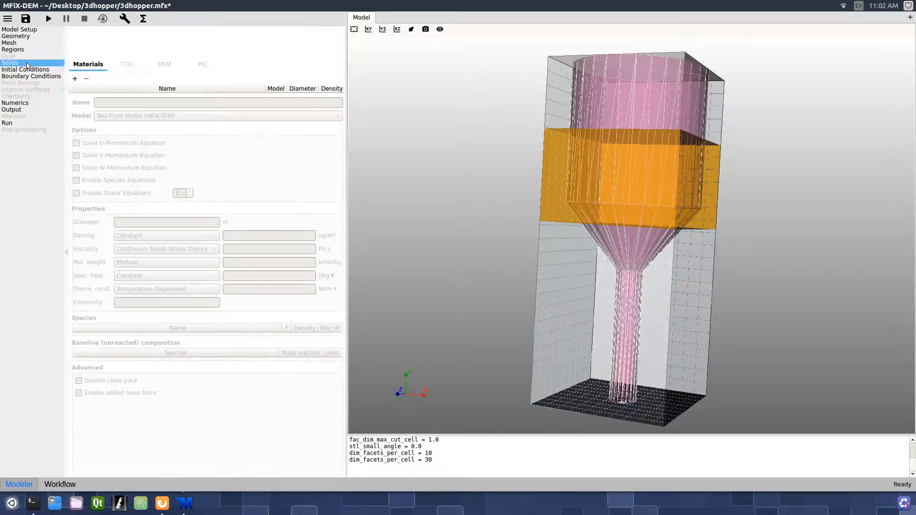
pyautogui.click(74, 48)
pyautogui.moveTo(134, 88); pyautogui.dragTo(87, 87)
pyautogui.write('solids')
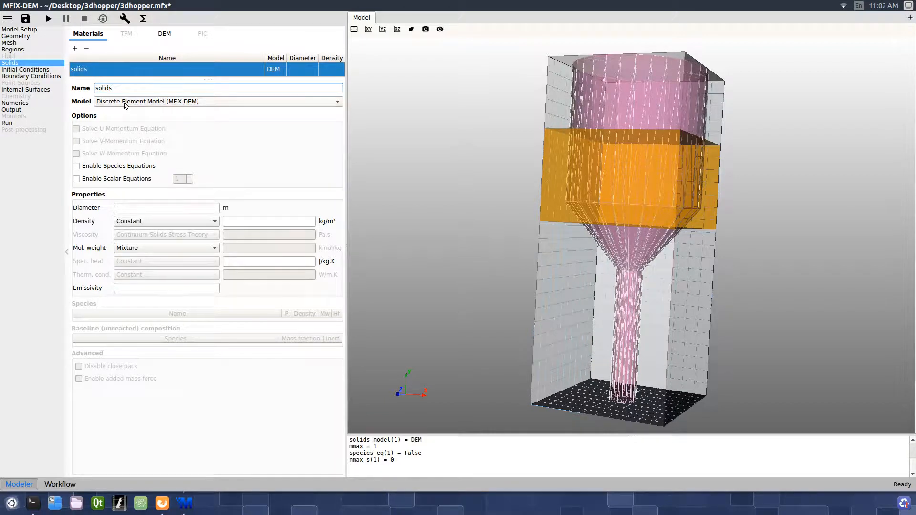
# Give the solids material a diameter of .003 m and a density of 2500 kg/m³, and enable automatic particle generation.
pyautogui.click(137, 209)
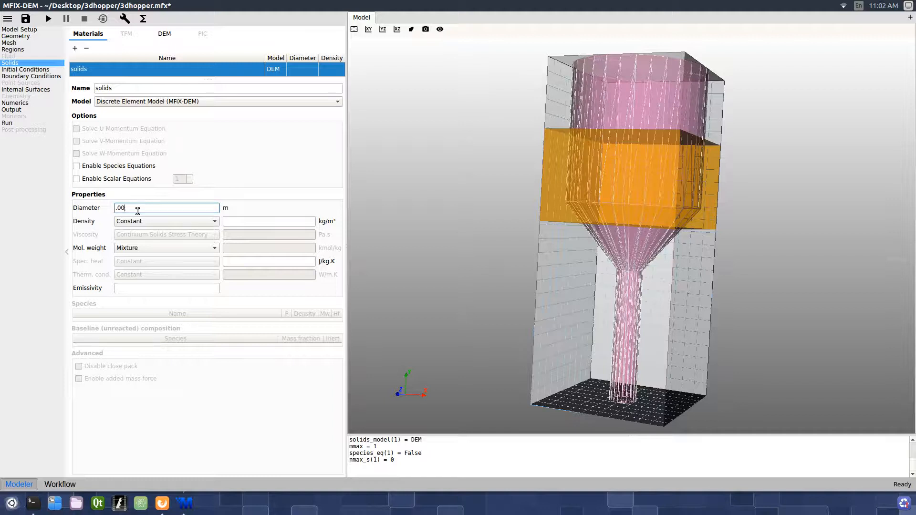
pyautogui.click(233, 219)
pyautogui.press('Return')
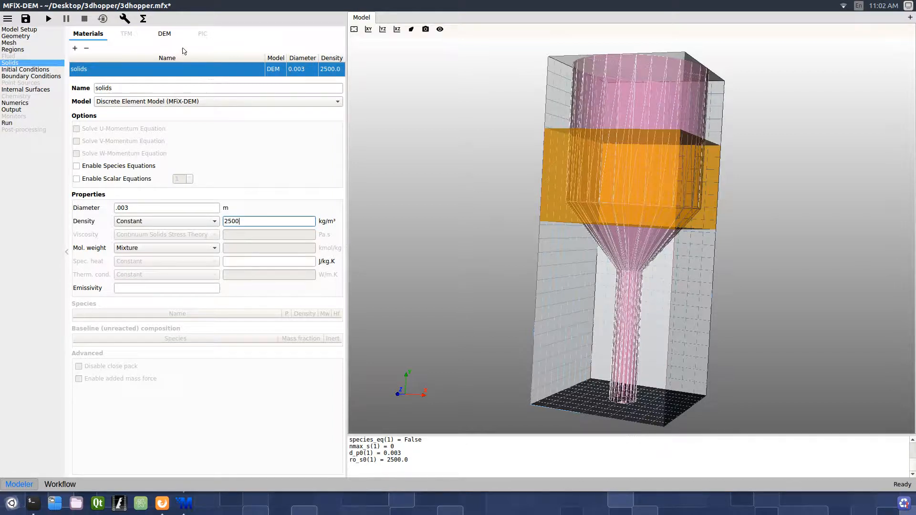
pyautogui.click(169, 35)
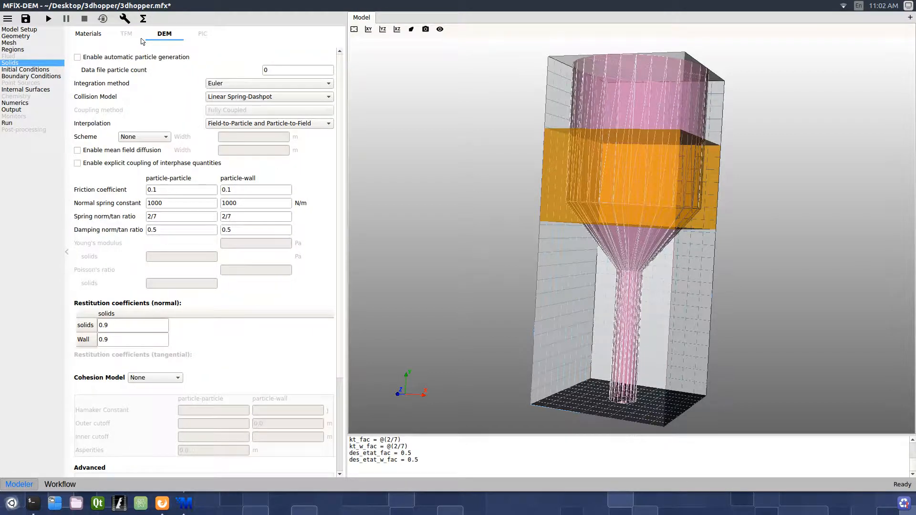
pyautogui.click(127, 58)
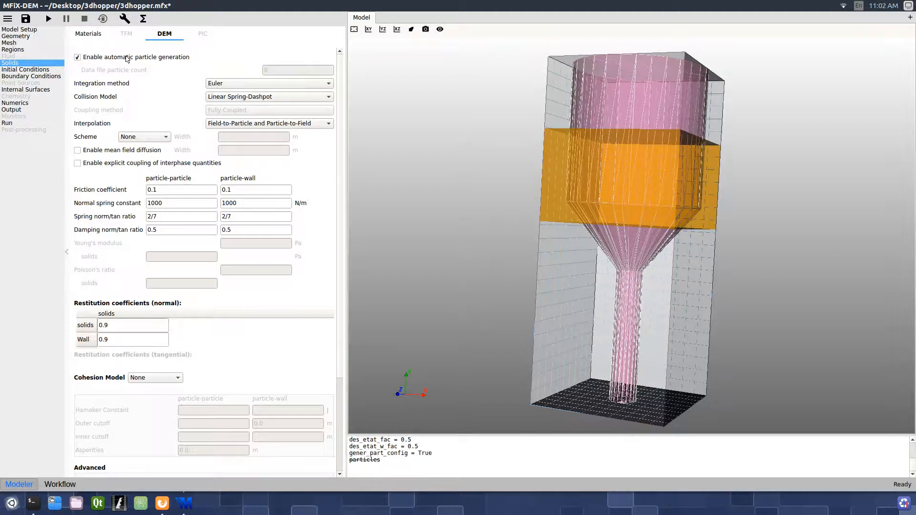
# Add an initial condition on the solids region with a solids volume fraction of 0.4.
pyautogui.click(48, 70)
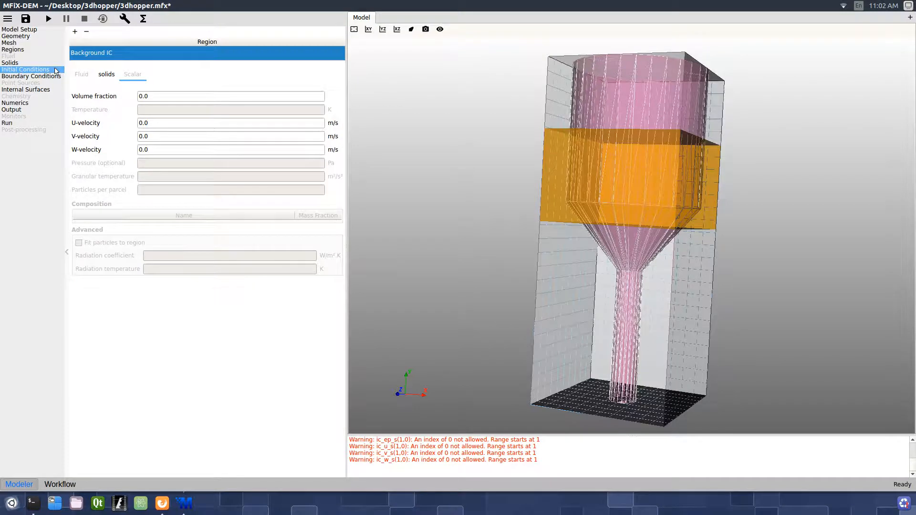
pyautogui.click(75, 32)
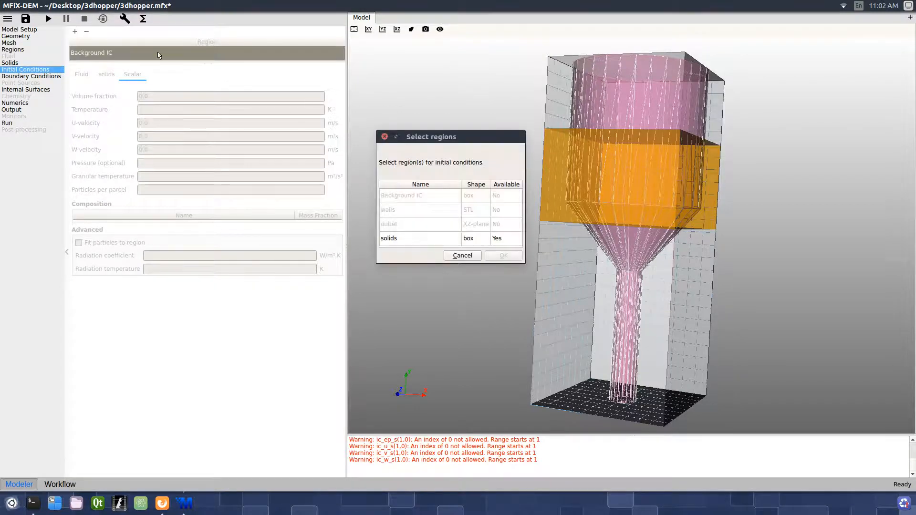
pyautogui.click(434, 239)
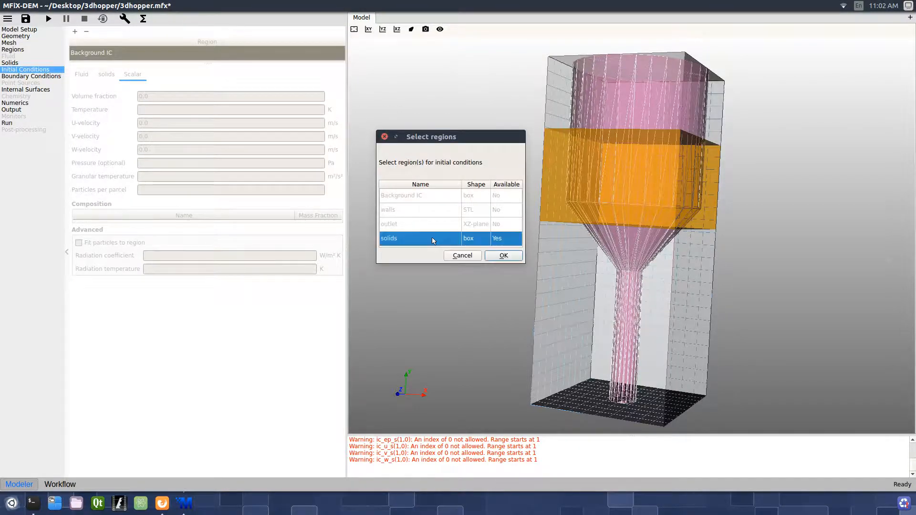
pyautogui.click(499, 257)
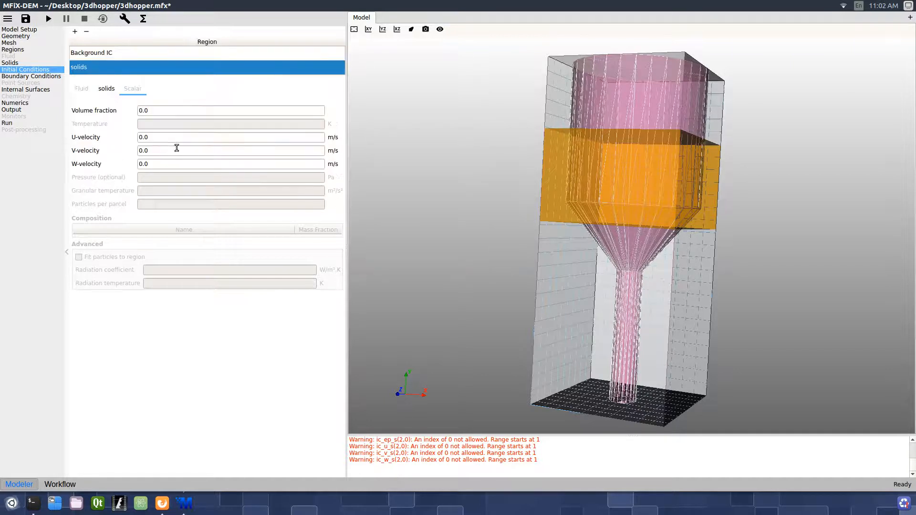
pyautogui.click(165, 110)
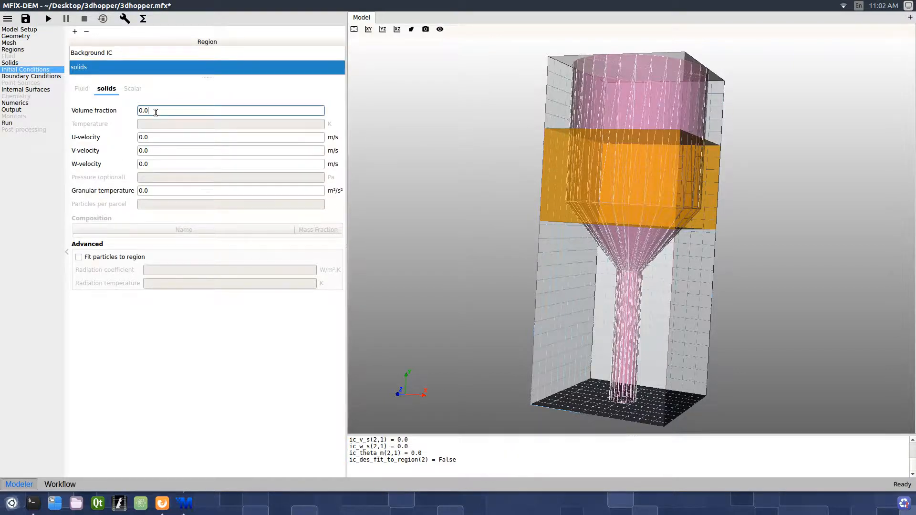
pyautogui.write('0.4')
pyautogui.press('Return')
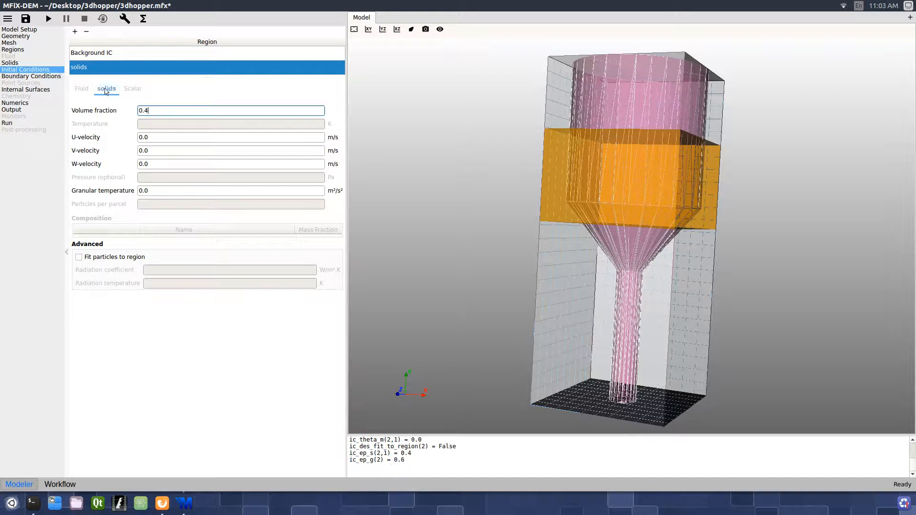
# Add a No Slip Wall boundary condition on the walls region only.
pyautogui.click(58, 82)
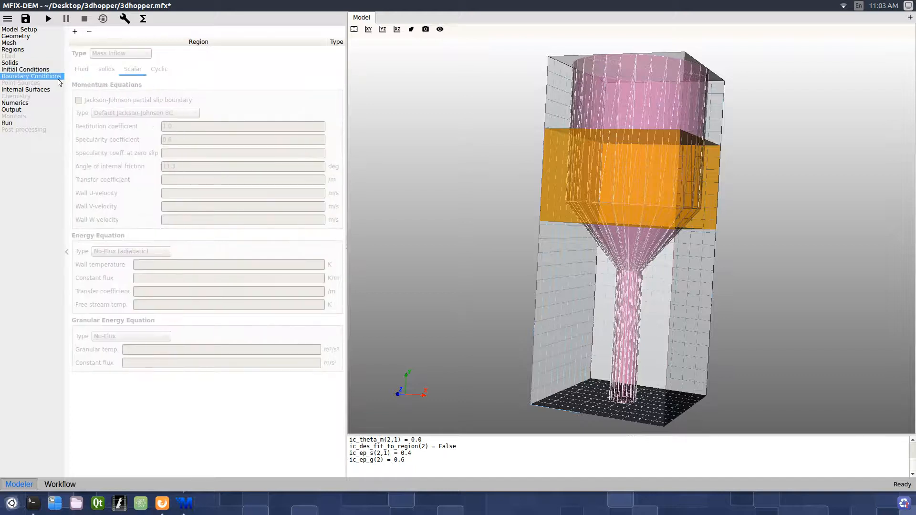
pyautogui.click(75, 31)
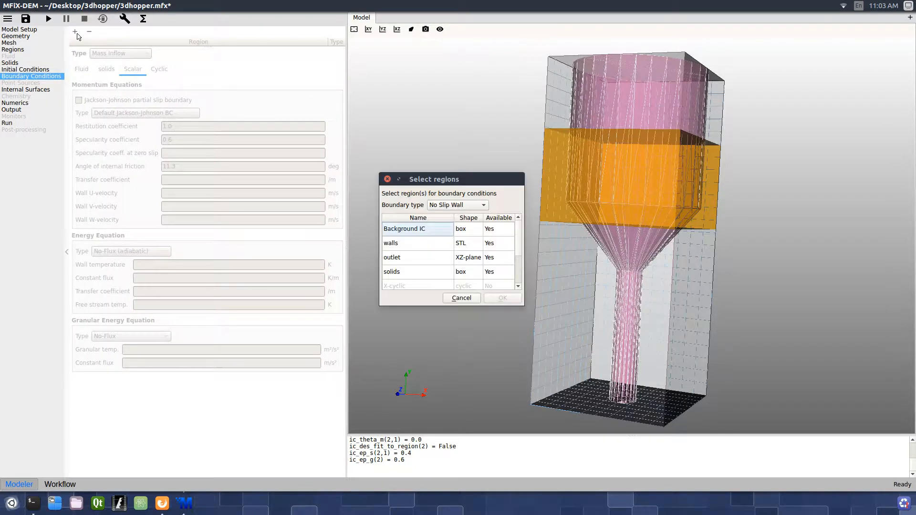
pyautogui.click(441, 233)
pyautogui.click(437, 247)
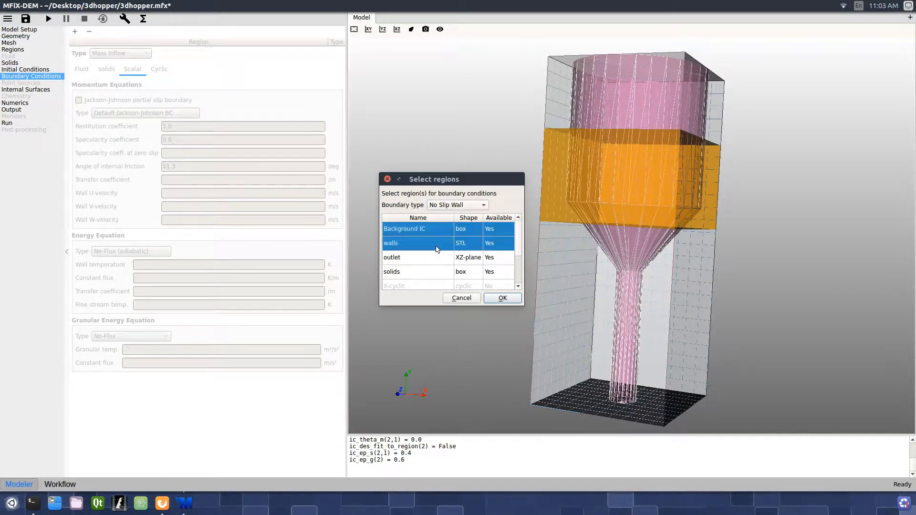
pyautogui.click(438, 234)
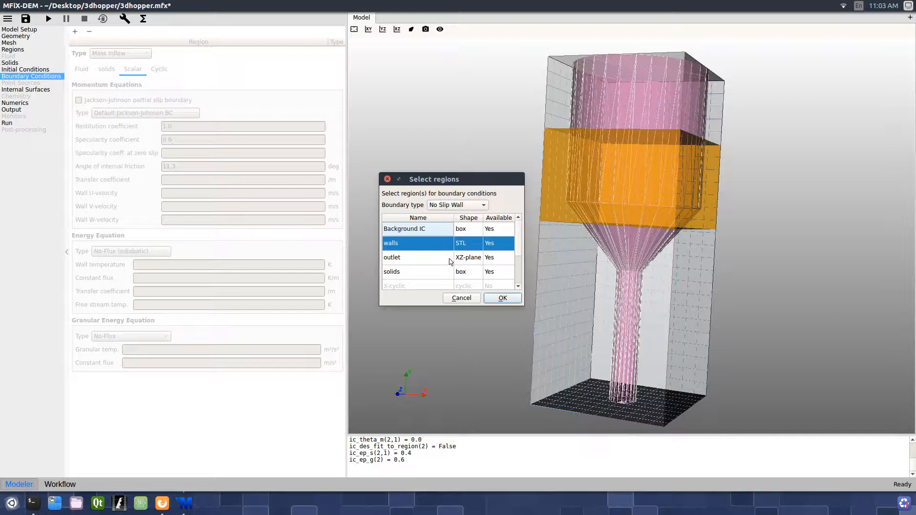
pyautogui.click(502, 299)
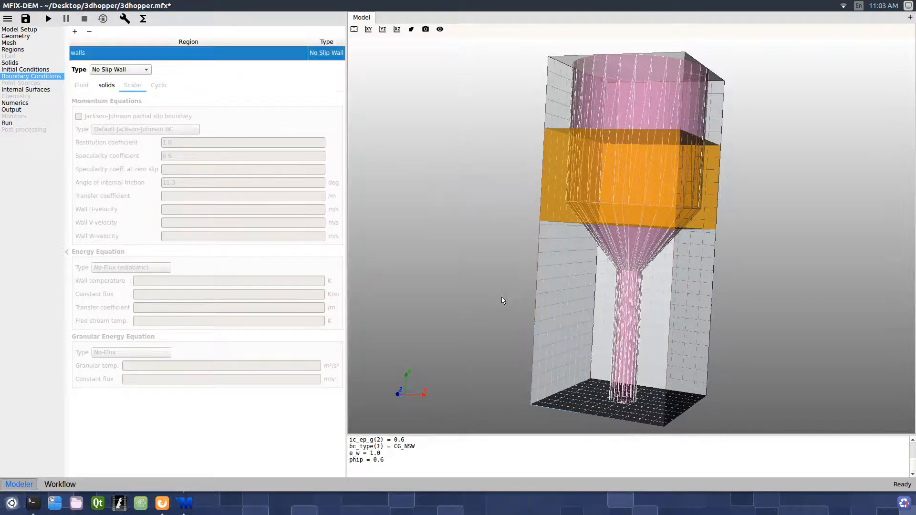
# Add a Pressure Outflow boundary condition on the outlet region.
pyautogui.click(75, 32)
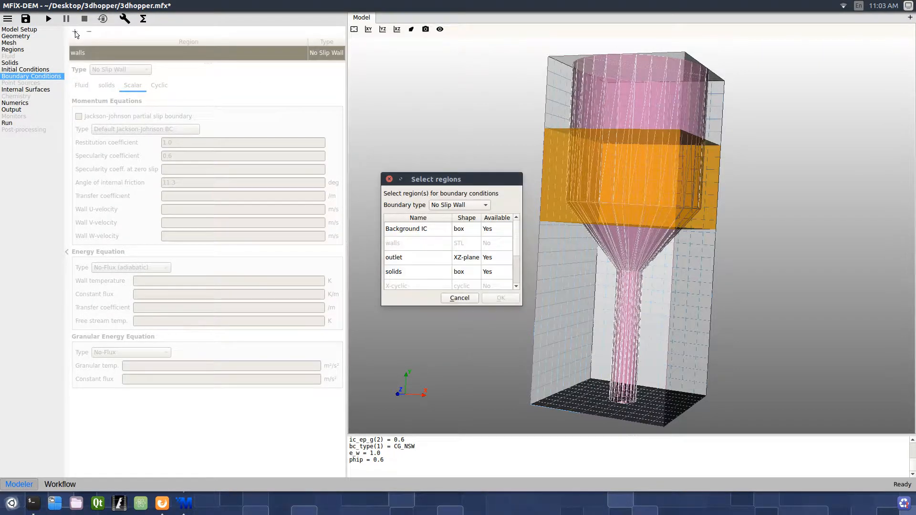
pyautogui.click(477, 206)
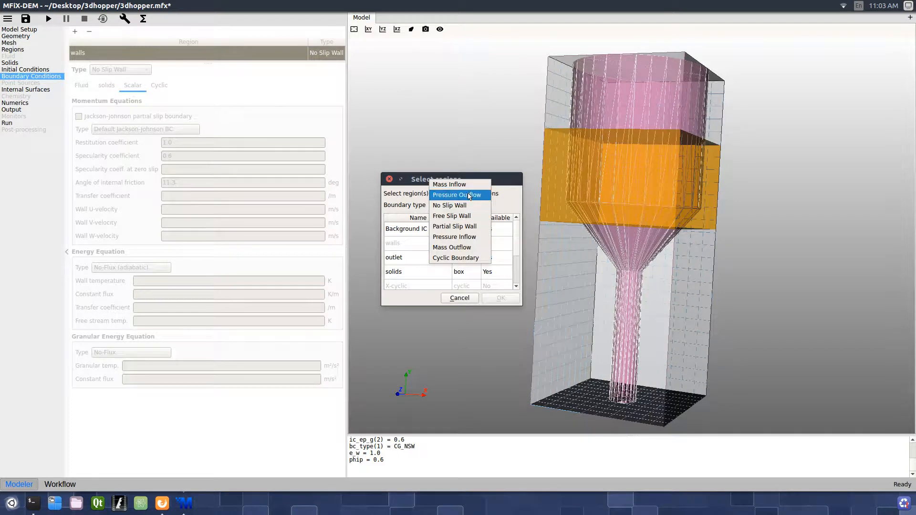
pyautogui.click(470, 196)
pyautogui.click(469, 262)
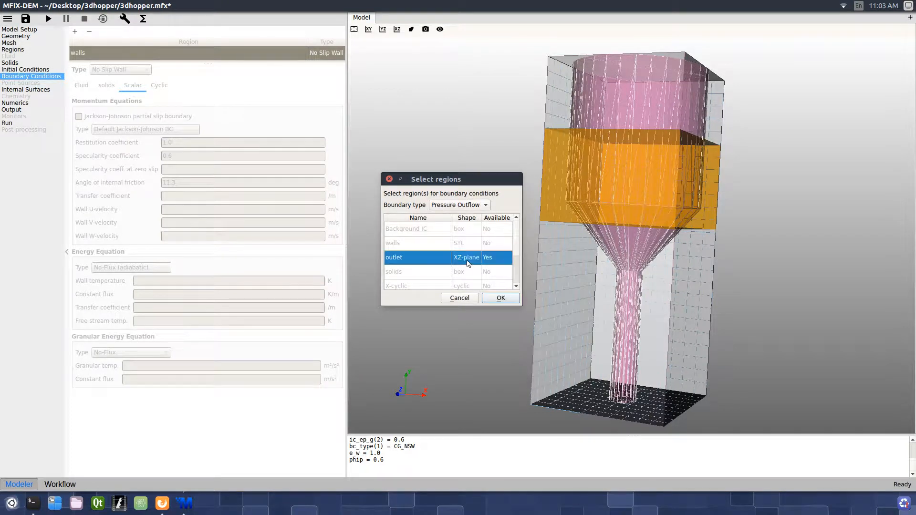
pyautogui.click(500, 298)
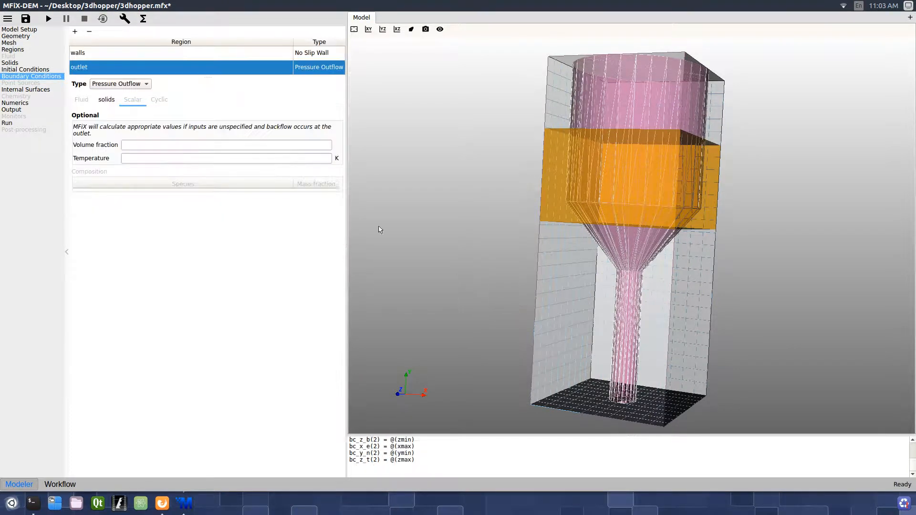
# Enable writing VTK output files and add a Particle data output for the Background IC region.
pyautogui.click(15, 110)
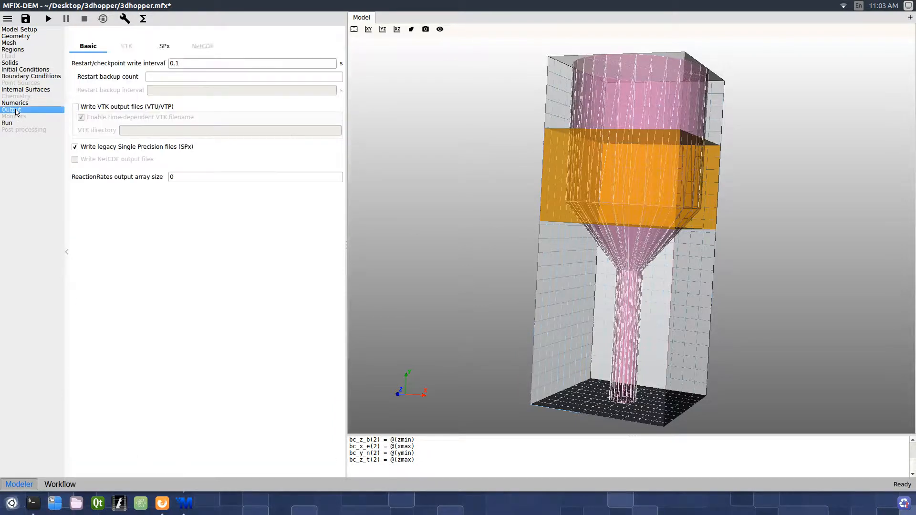
pyautogui.click(82, 96)
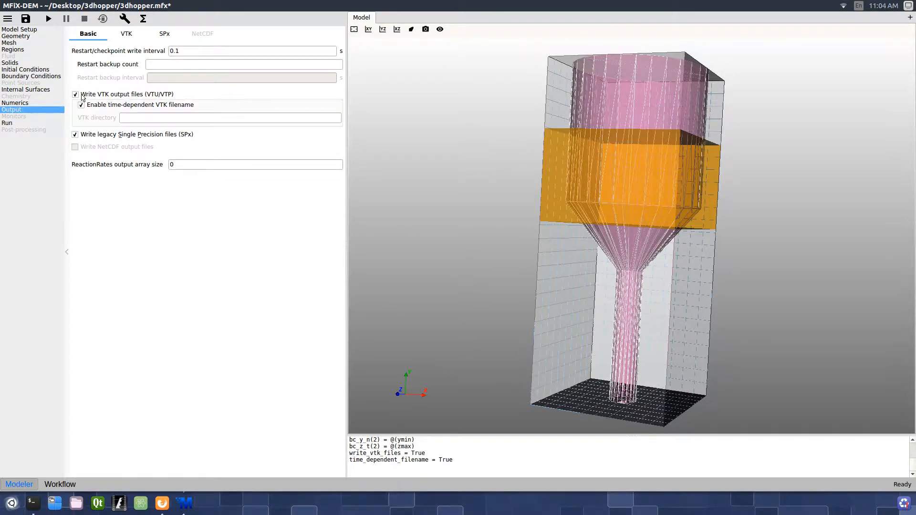
pyautogui.click(124, 35)
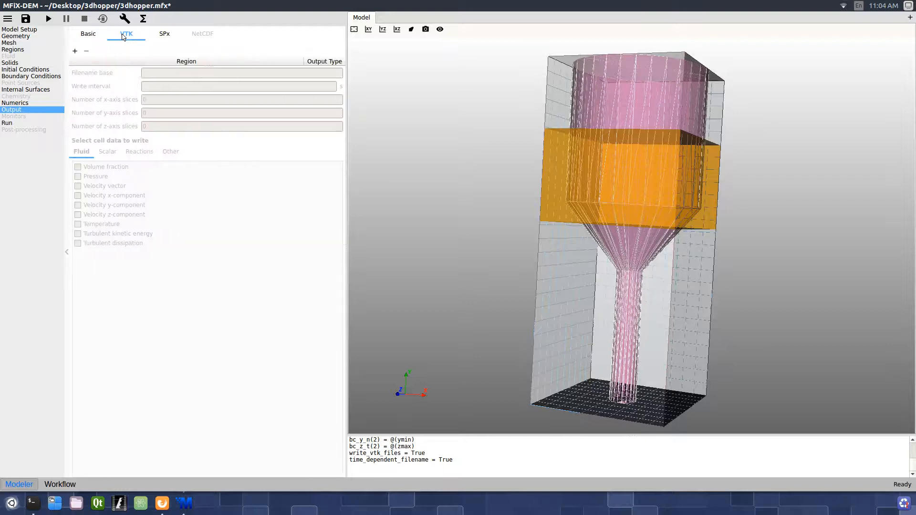
pyautogui.click(75, 52)
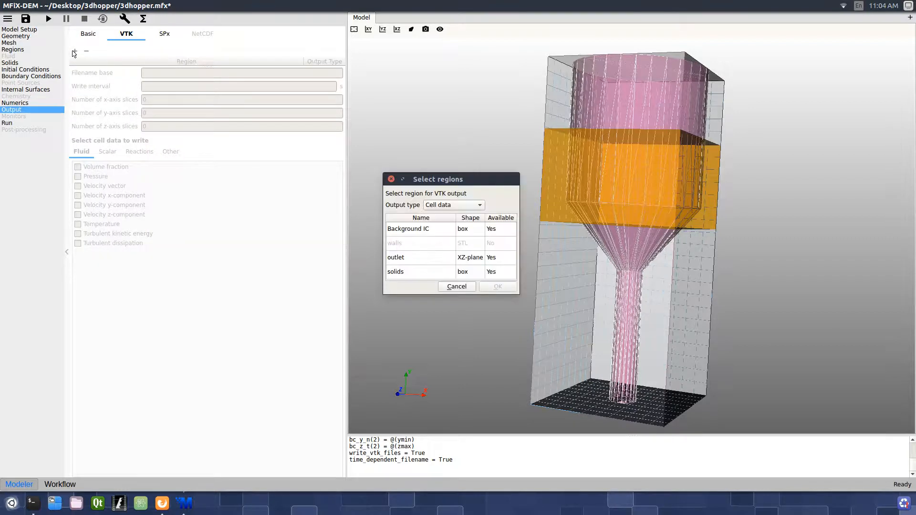
pyautogui.click(443, 205)
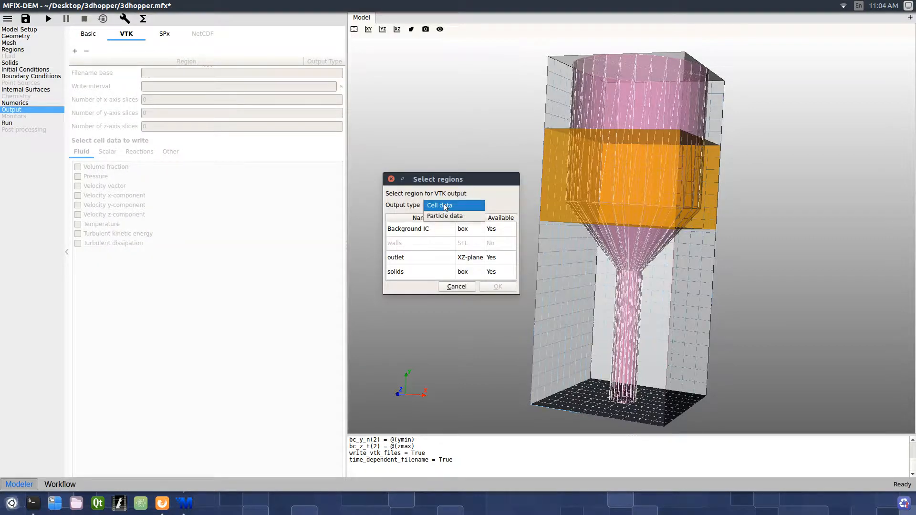
pyautogui.click(448, 218)
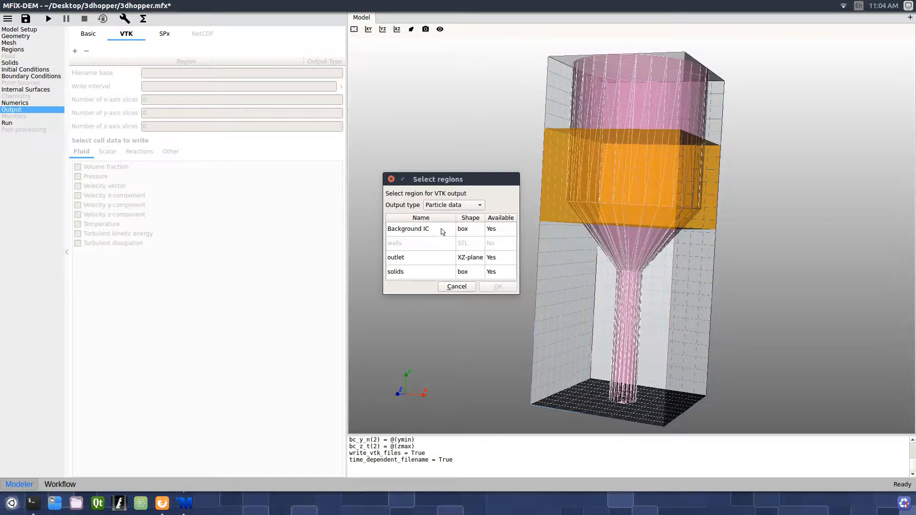
pyautogui.click(447, 229)
pyautogui.click(497, 287)
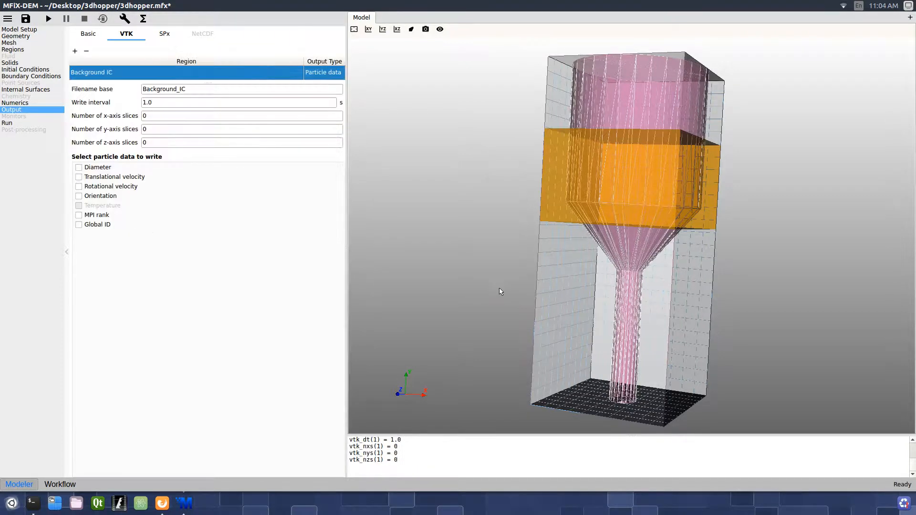
# Have the particle output write diameter and translational velocity at an interval of 0.01 s.
pyautogui.click(97, 168)
pyautogui.click(104, 177)
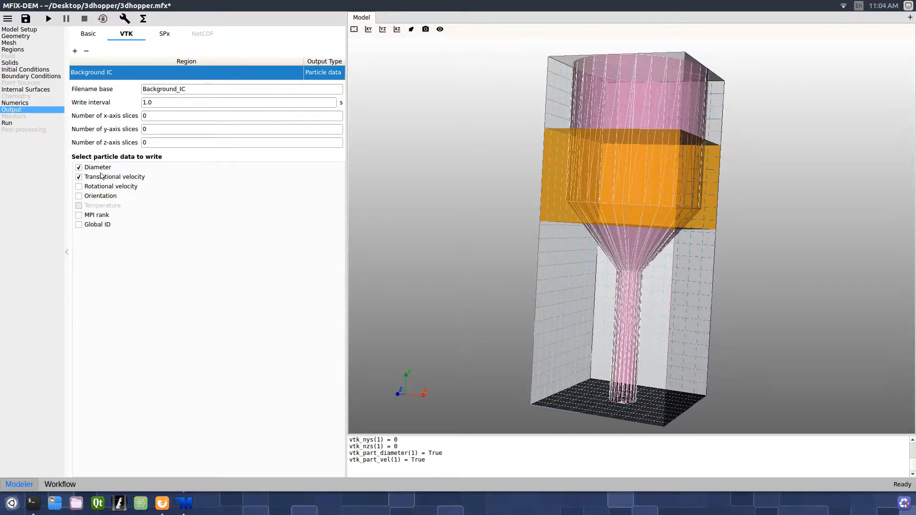
pyautogui.click(162, 103)
pyautogui.moveTo(162, 103); pyautogui.dragTo(141, 104)
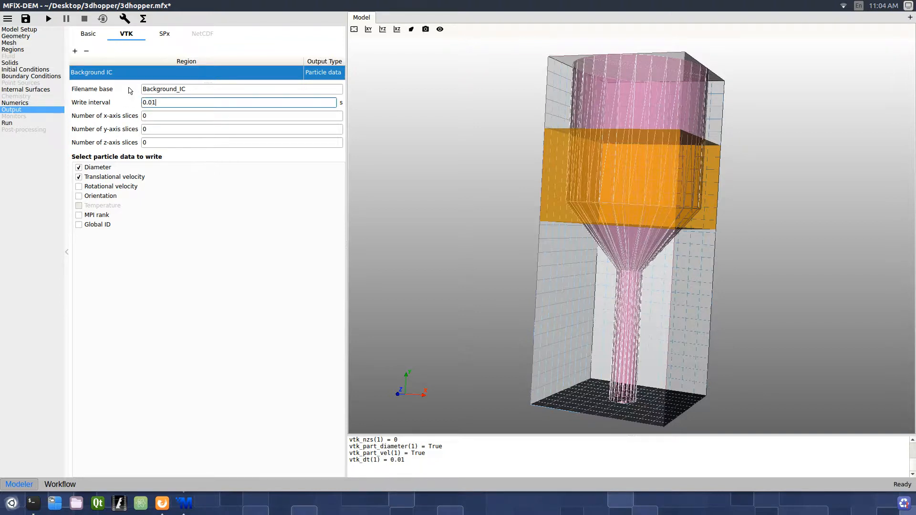
# Save the project, run the simulation with the [default]/mfixsolver solver, and enlarge the solver message area.
pyautogui.click(48, 19)
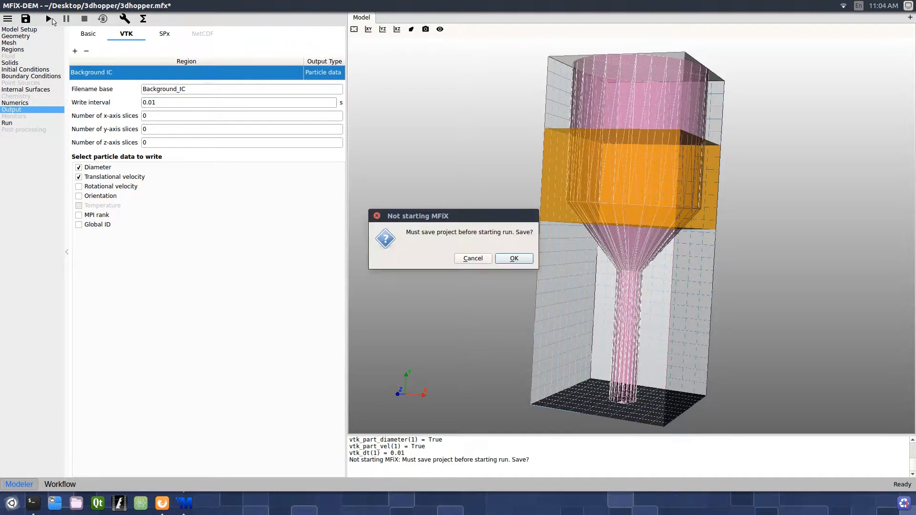
pyautogui.click(518, 262)
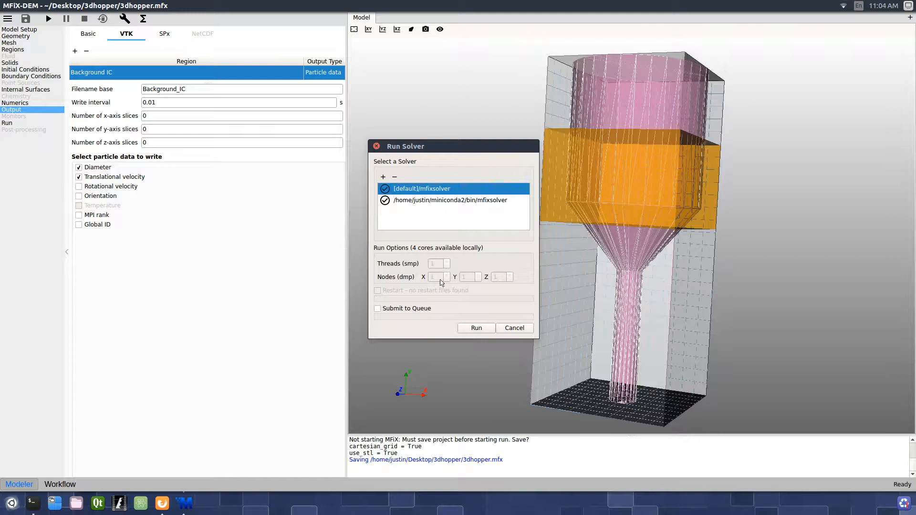
pyautogui.click(476, 328)
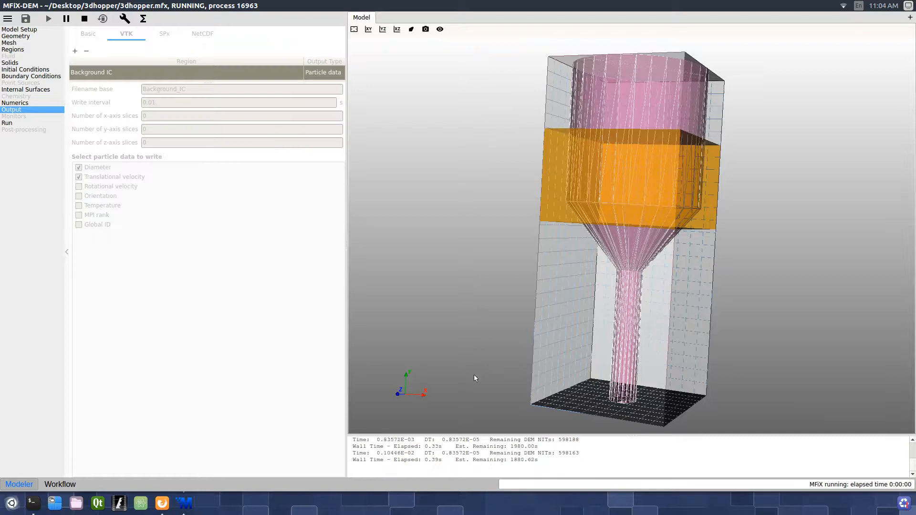
pyautogui.moveTo(458, 434); pyautogui.dragTo(461, 358)
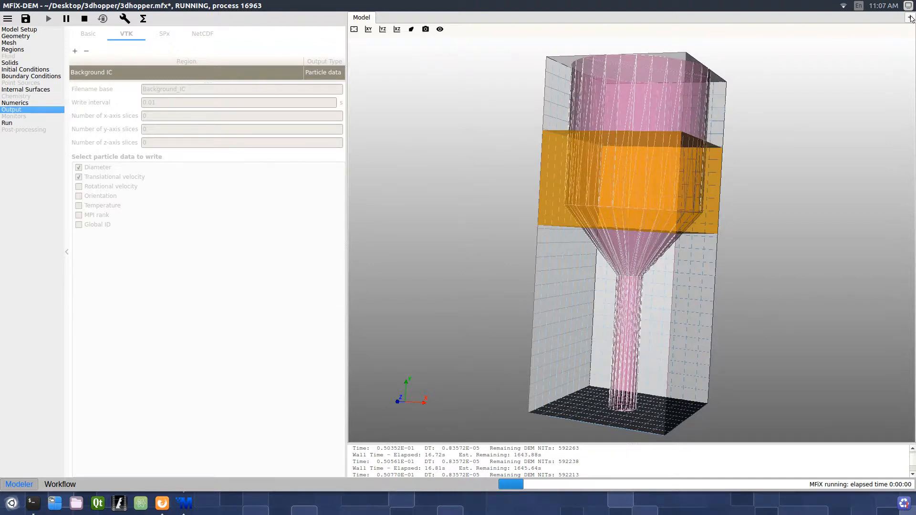
# Open a new VTK results view, tilt the hopper for a better look, and play the particle animation.
pyautogui.click(910, 18)
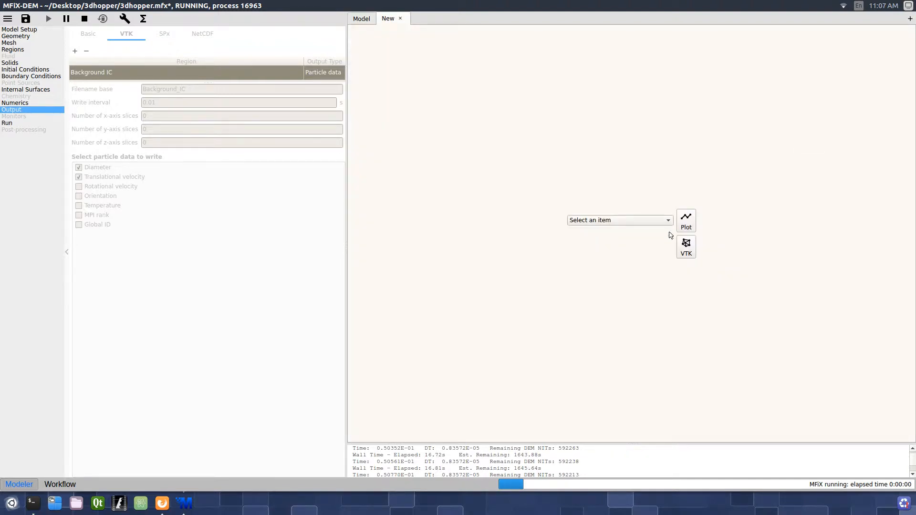
pyautogui.click(686, 248)
pyautogui.moveTo(693, 255); pyautogui.dragTo(668, 240)
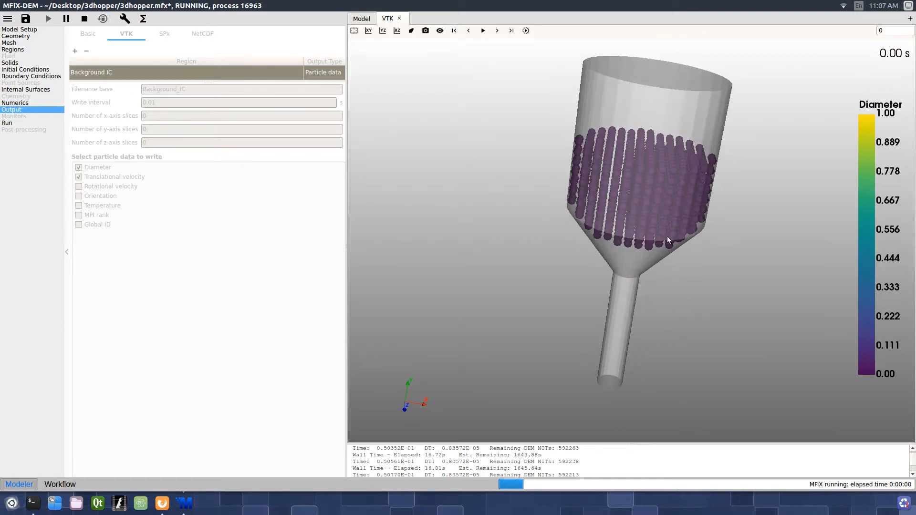
pyautogui.click(483, 31)
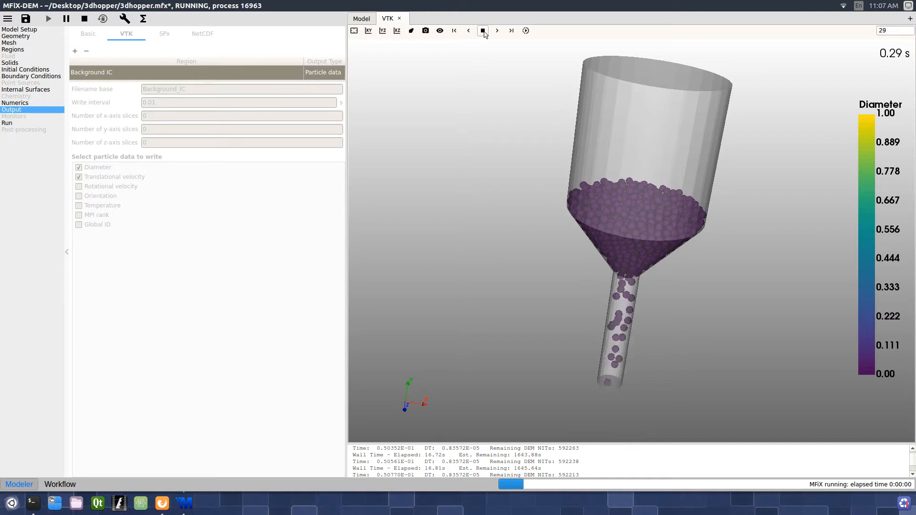
# Color the BACKGROUND_IC particle points by Velocity in the results view.
pyautogui.click(440, 30)
pyautogui.click(520, 75)
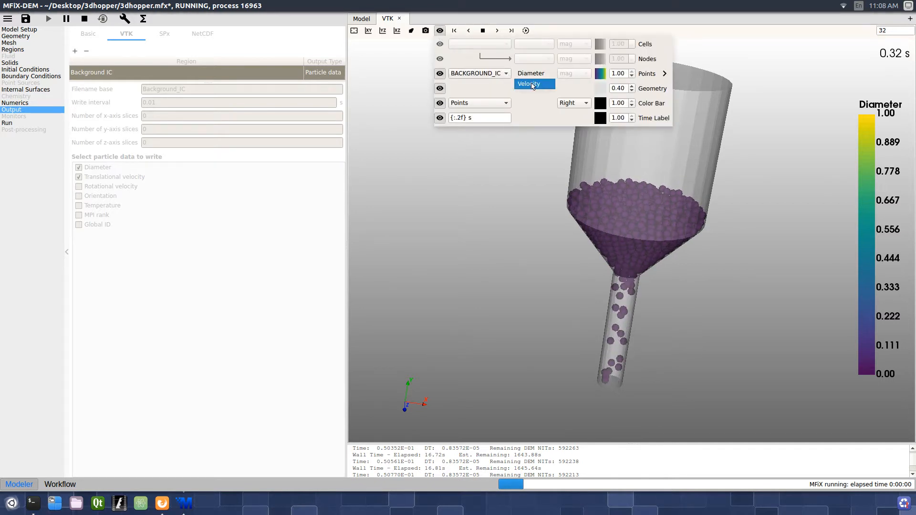
pyautogui.click(533, 85)
pyautogui.click(519, 263)
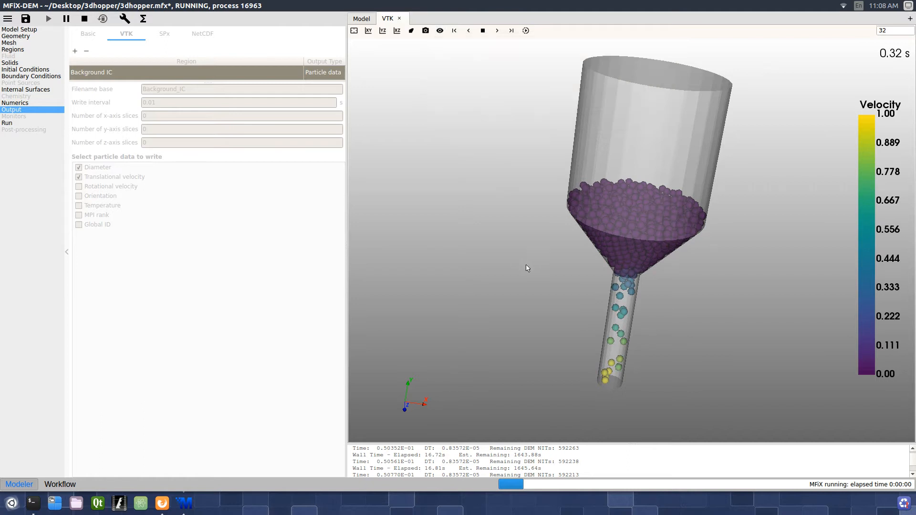